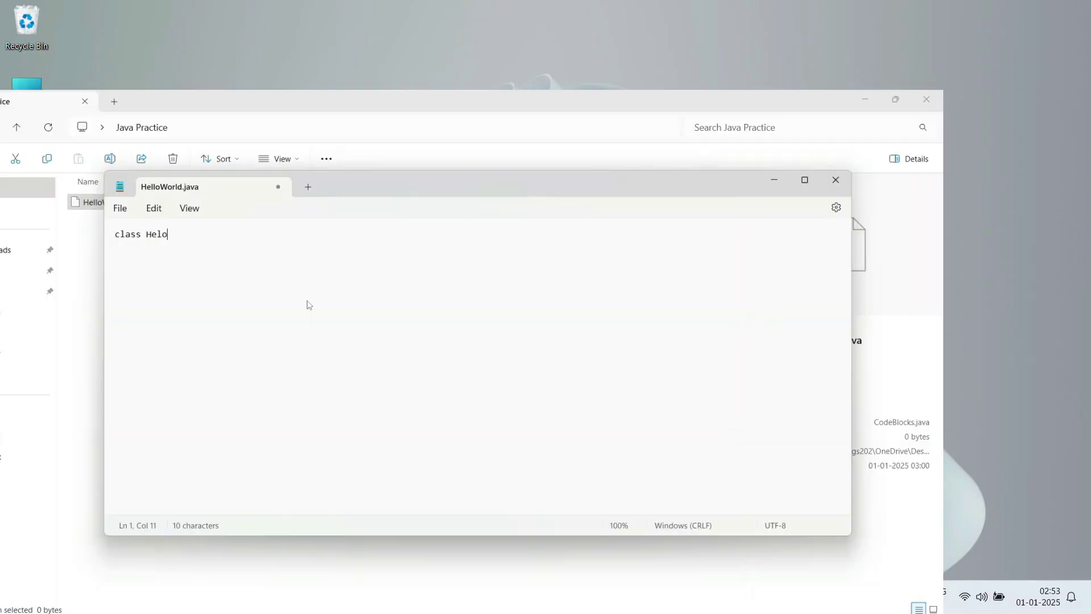
# Complete the HelloWorld class with braces and a static void main(String args[]) header, beginning System.out.print.
pyautogui.press('BackSpace')
pyautogui.write('loWorld')
pyautogui.press('Return')
pyautogui.write('{')
pyautogui.press('Return')
pyautogui.press('Return')
pyautogui.press('Return')
pyautogui.write('}')
pyautogui.write('static void main')
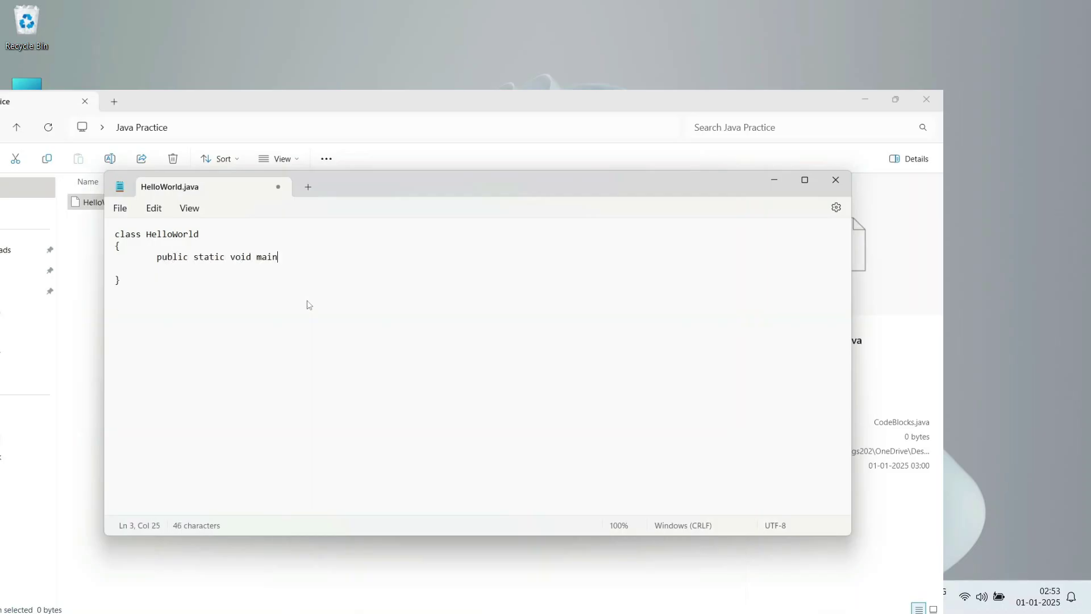
pyautogui.write('(String args[])')
pyautogui.press('Return')
pyautogui.write('Syst')
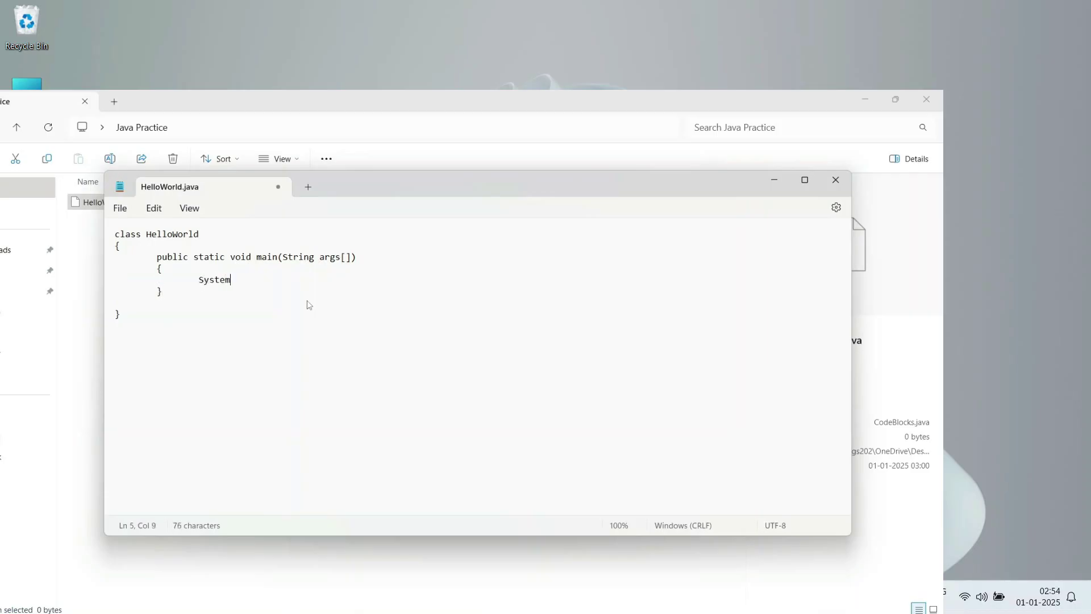
pyautogui.write('em.out.print')
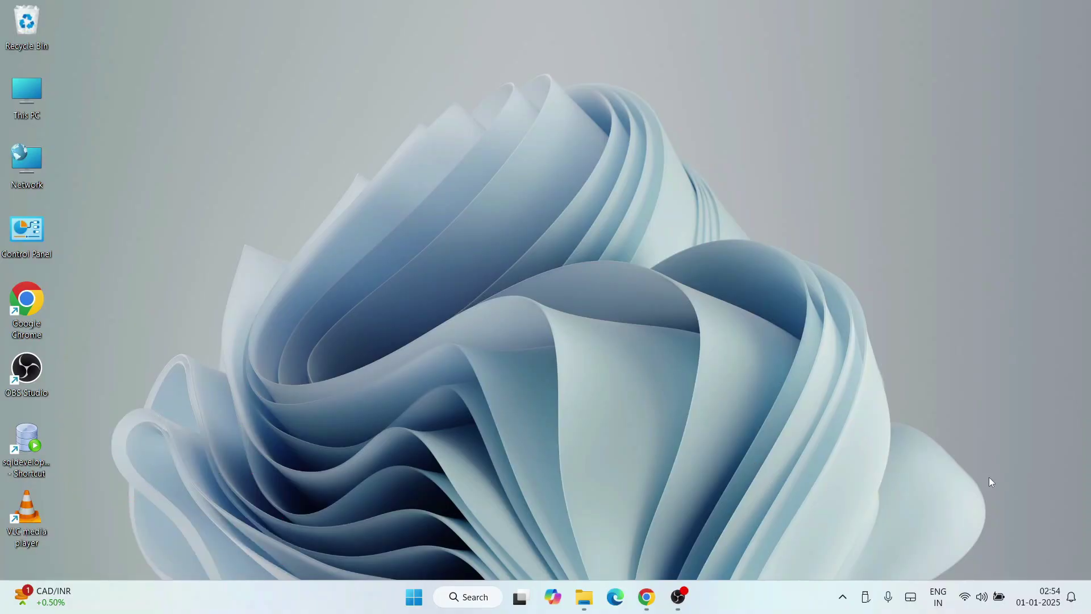
# In Chrome, search Google for 'java download' and open Oracle's Java Downloads result.
pyautogui.click(646, 597)
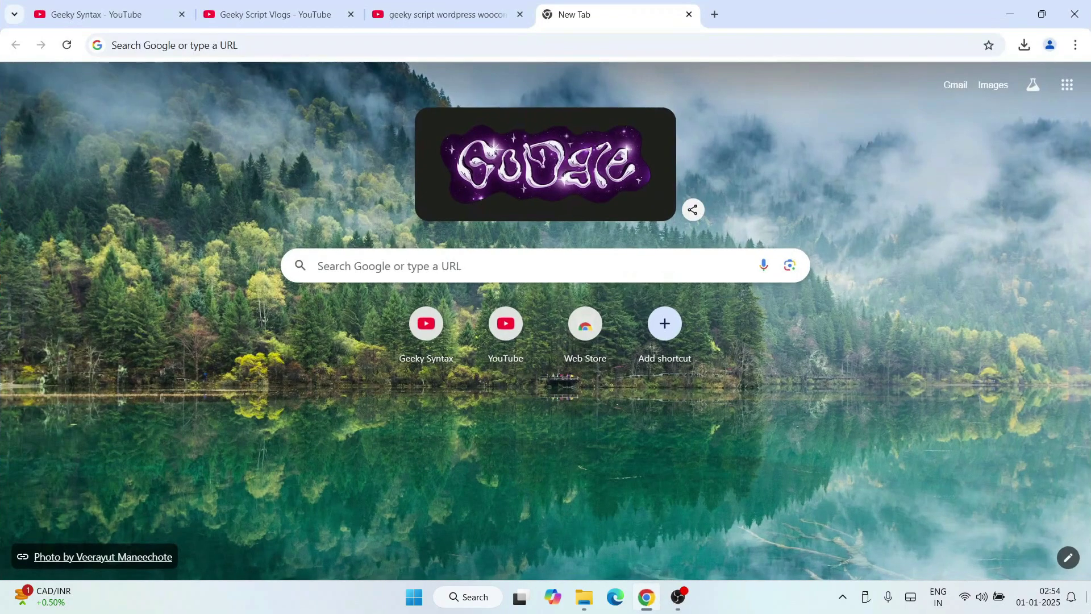
pyautogui.click(248, 40)
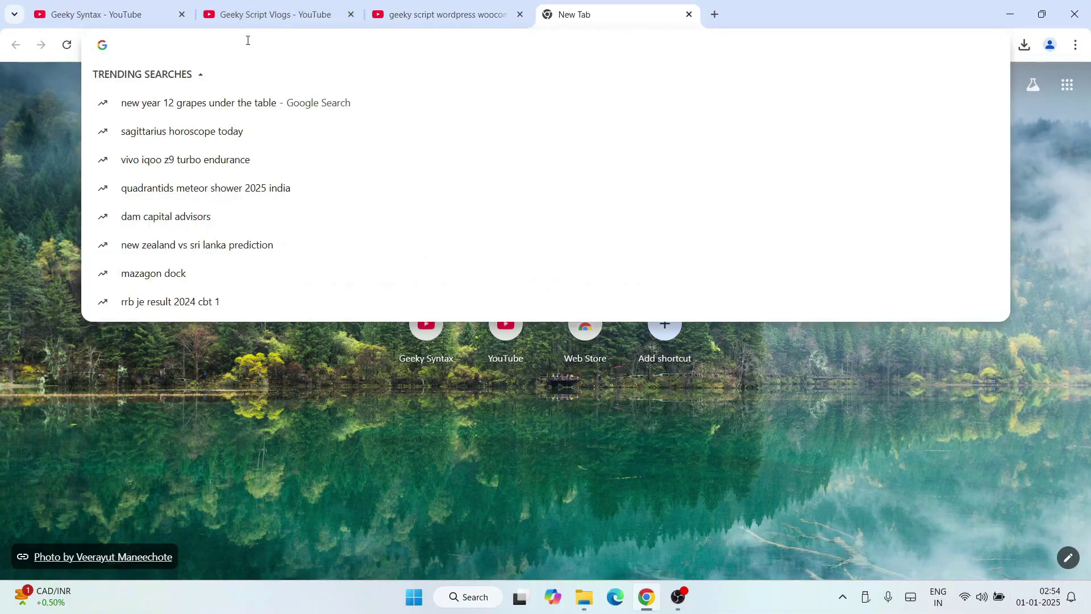
pyautogui.write('java d')
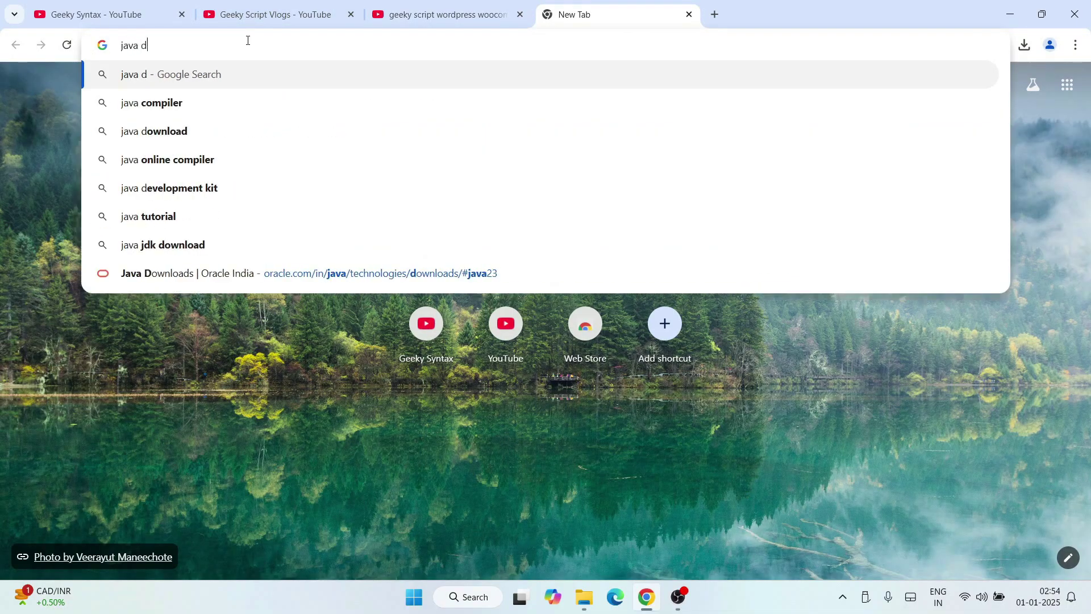
pyautogui.write('ow')
pyautogui.press('Return')
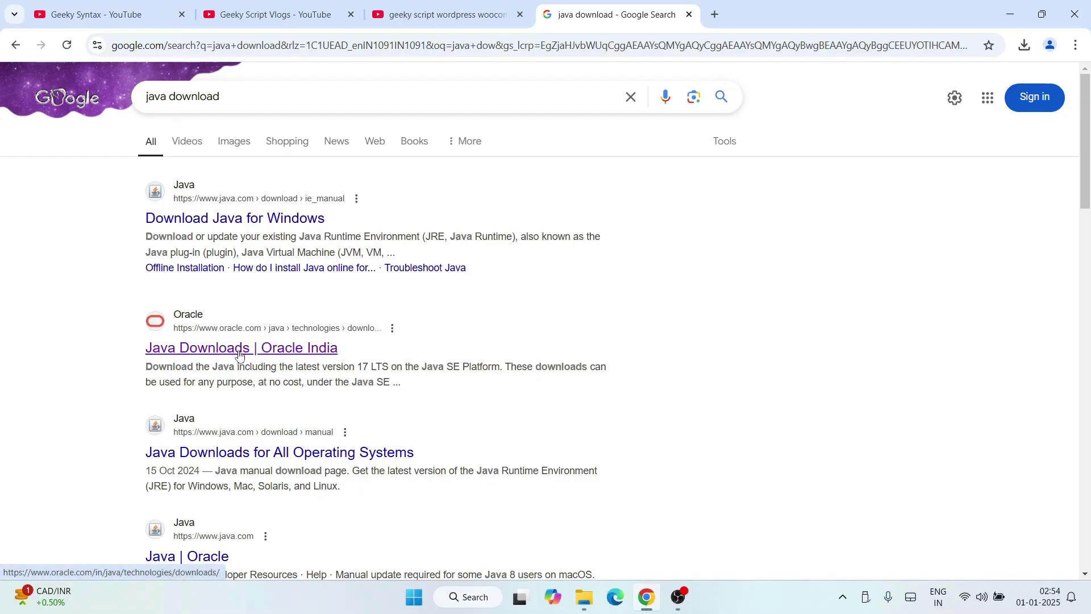
pyautogui.click(240, 353)
# Look over the Java Downloads page, highlighting its heading and the row of JDK version names.
pyautogui.click(107, 54)
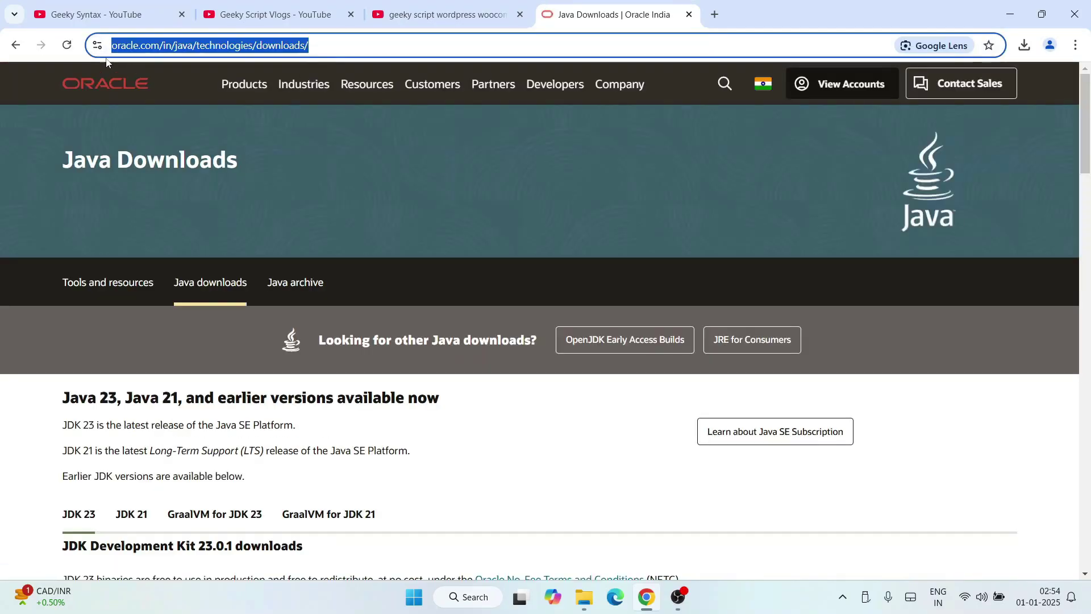
pyautogui.click(345, 145)
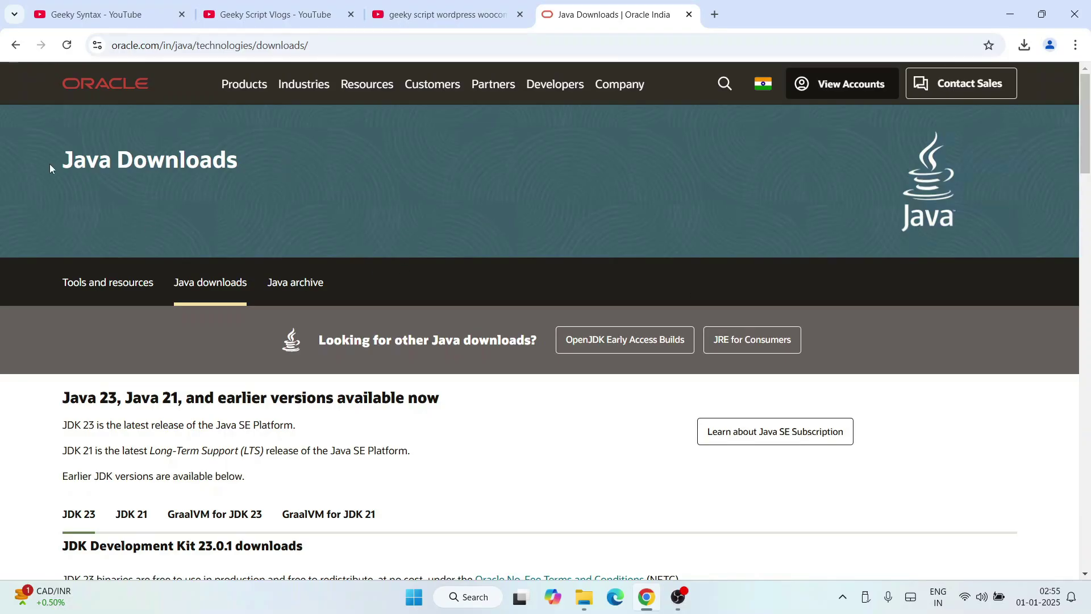
pyautogui.moveTo(49, 165); pyautogui.dragTo(276, 168)
pyautogui.click(274, 168)
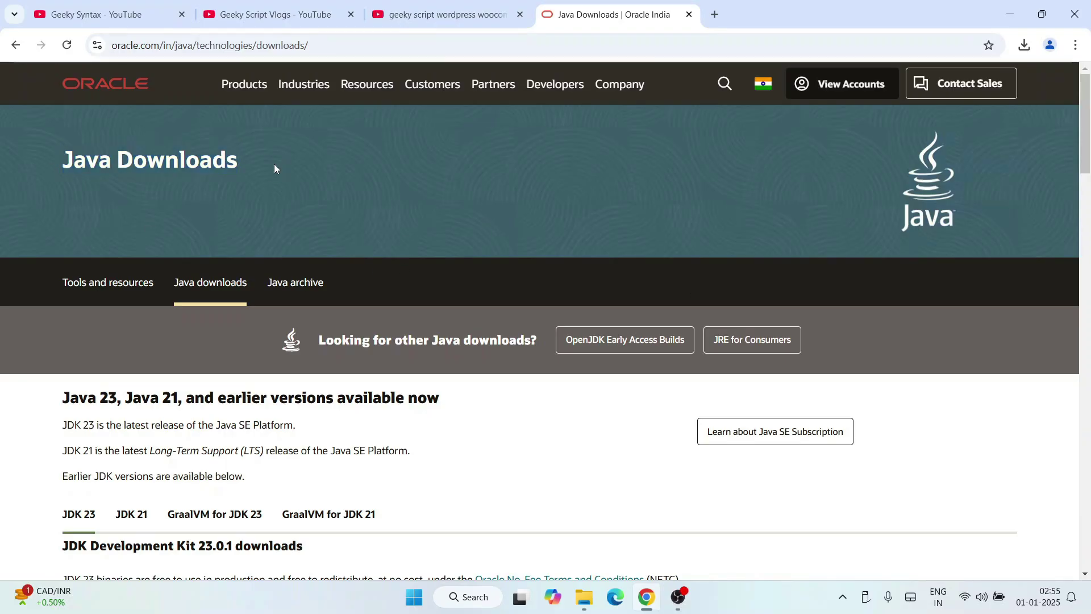
pyautogui.scroll(-4, 274, 169)
pyautogui.scroll(-1, 274, 168)
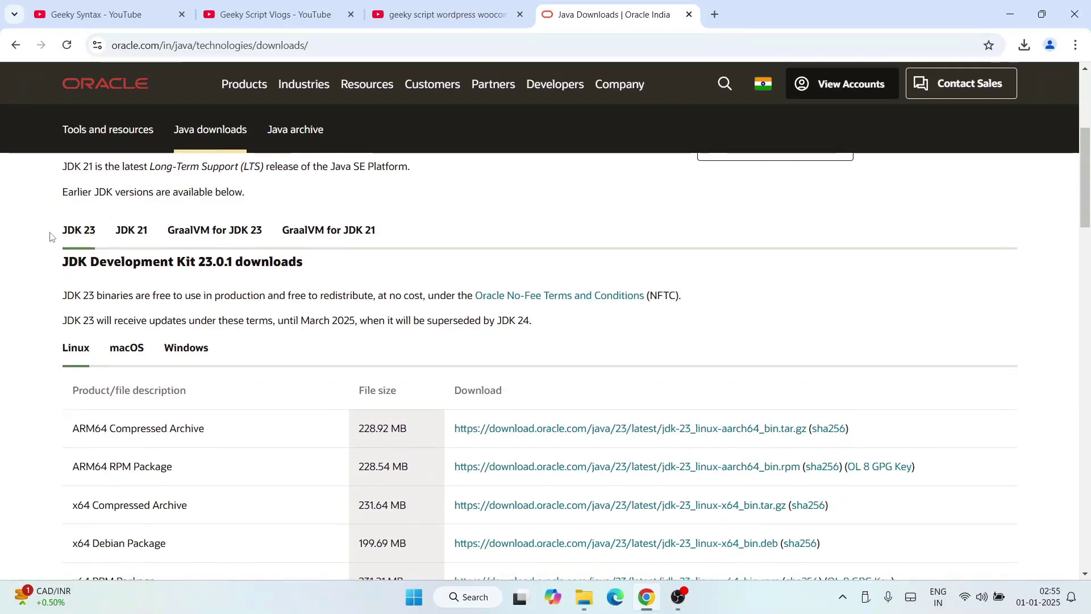
pyautogui.moveTo(91, 234); pyautogui.dragTo(386, 269)
pyautogui.click(386, 269)
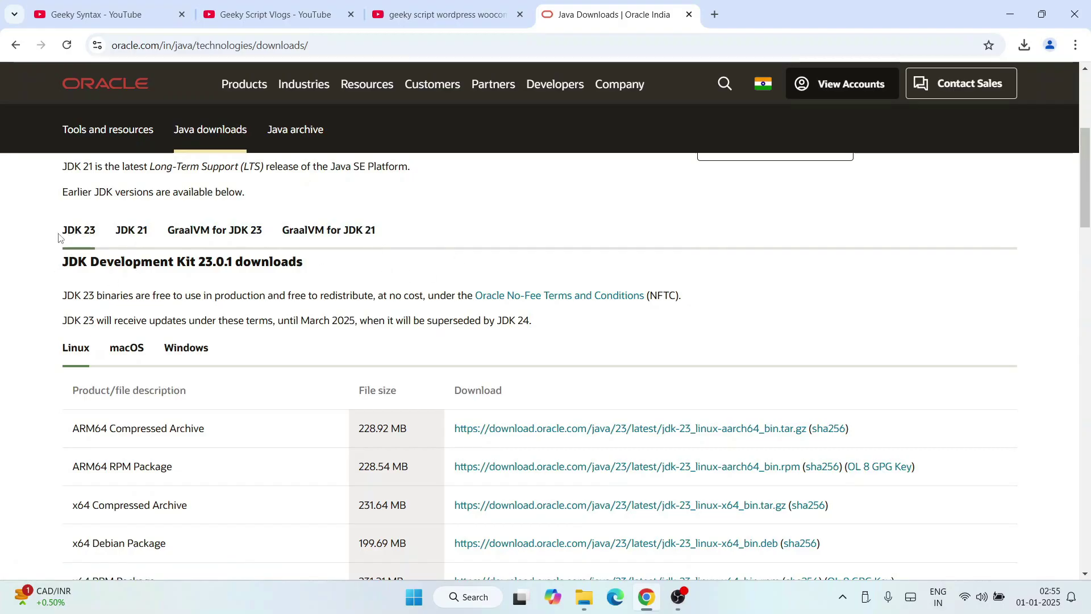
# Show the JDK 23 downloads for Windows and point out the x64 MSI Installer entry.
pyautogui.click(93, 236)
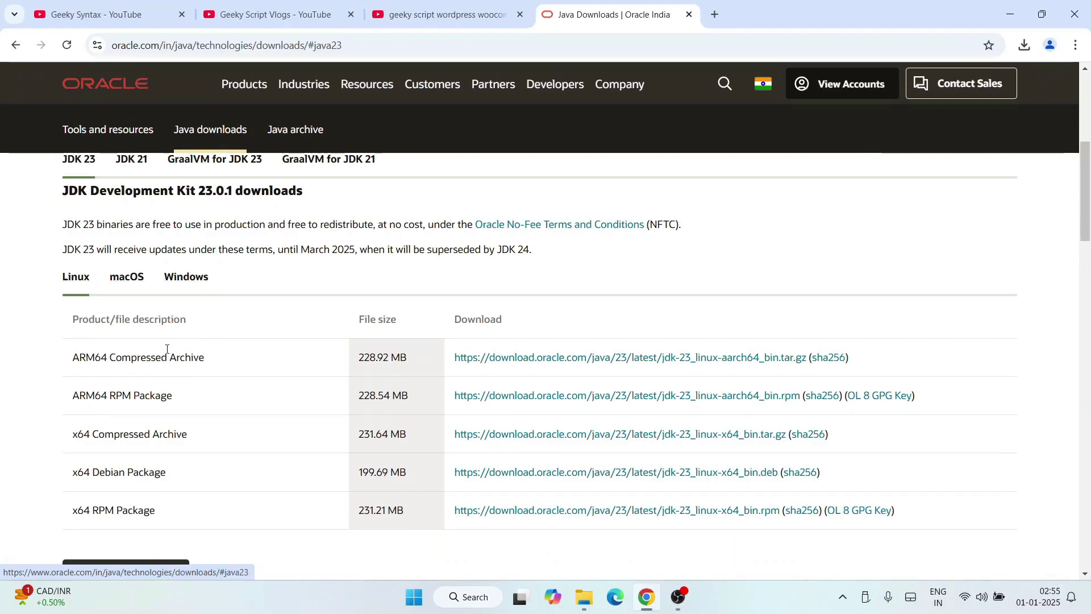
pyautogui.click(189, 278)
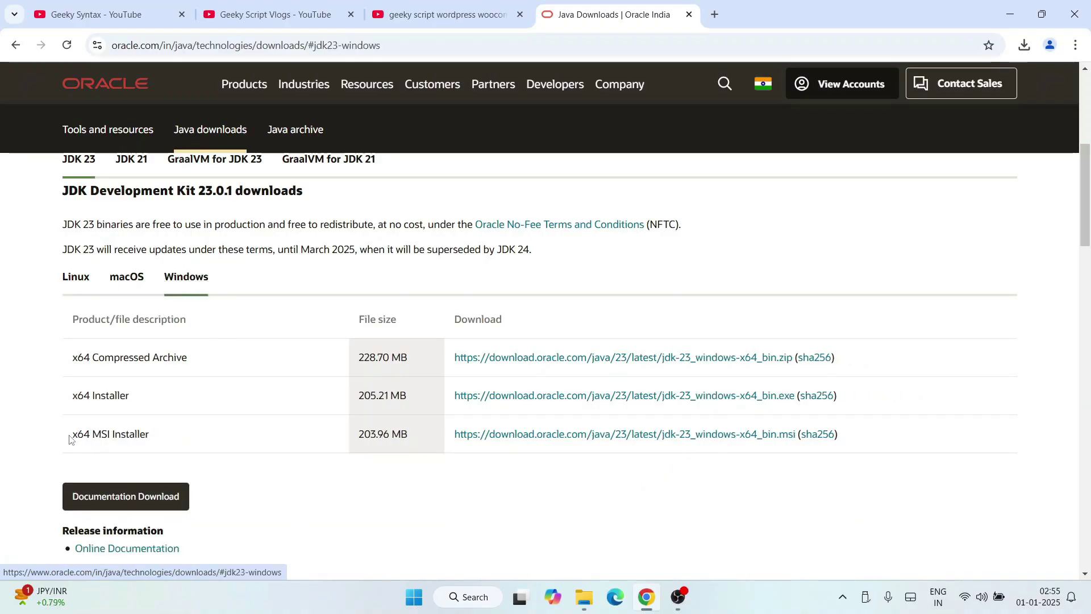
pyautogui.moveTo(69, 439); pyautogui.dragTo(155, 441)
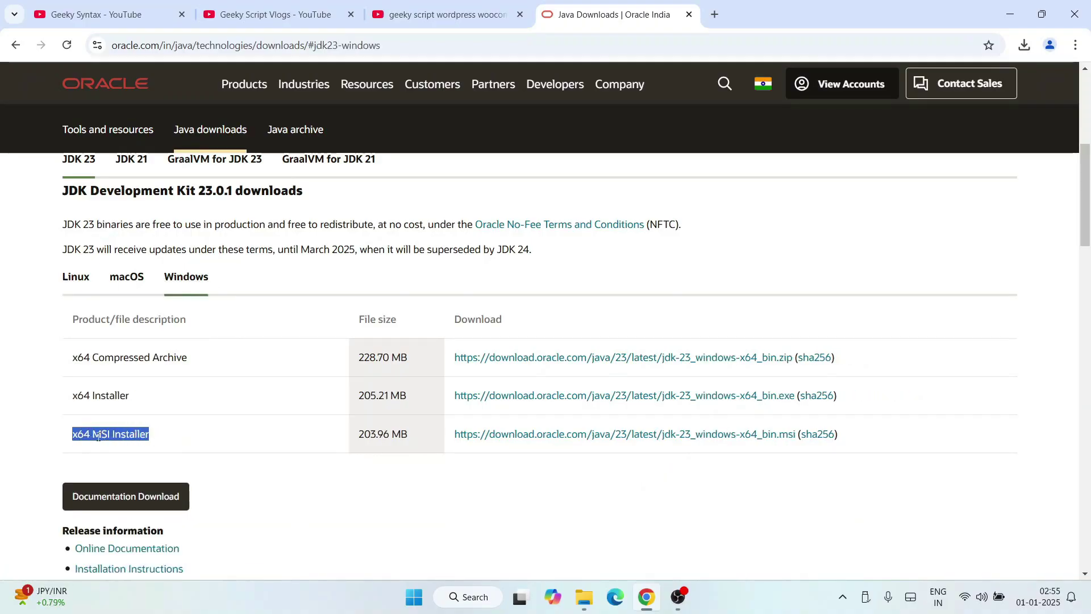
pyautogui.click(64, 439)
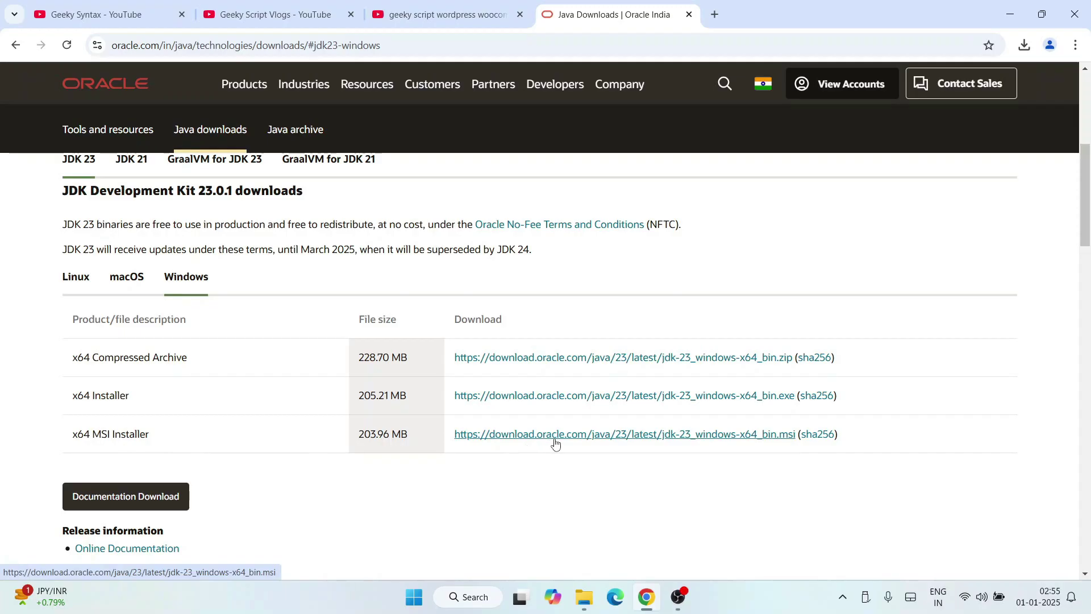
# Start the x64 MSI Installer download, cancel it, and minimise Chrome.
pyautogui.click(1027, 47)
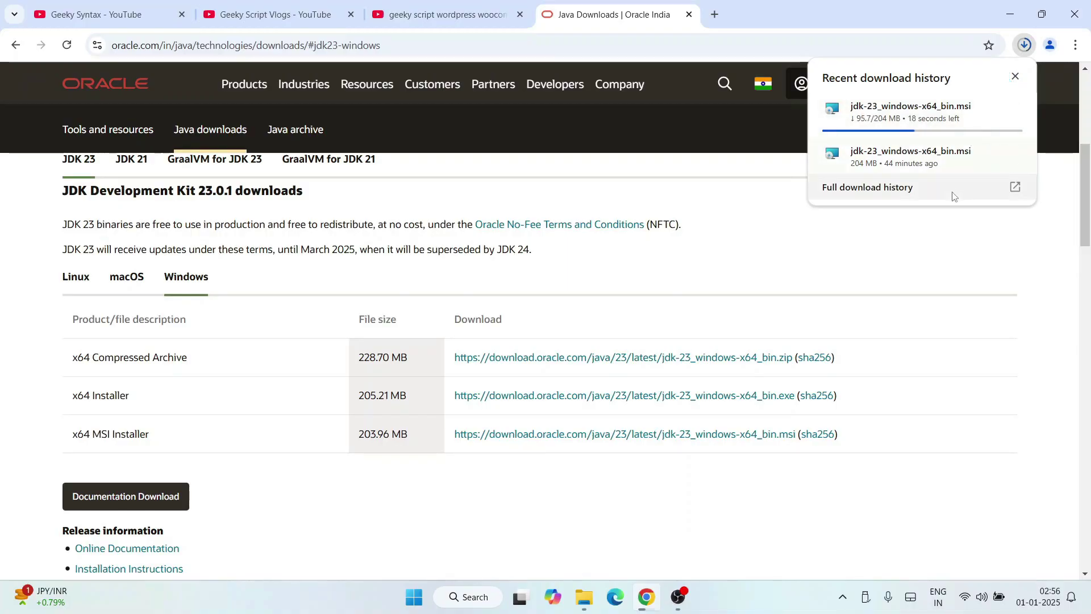
pyautogui.click(1013, 109)
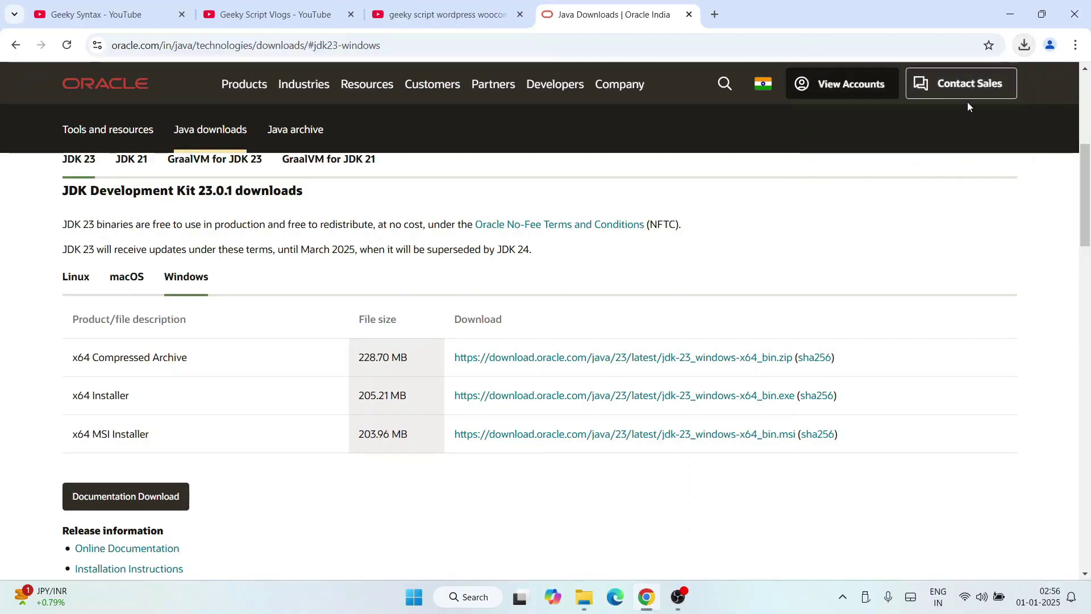
pyautogui.click(1011, 16)
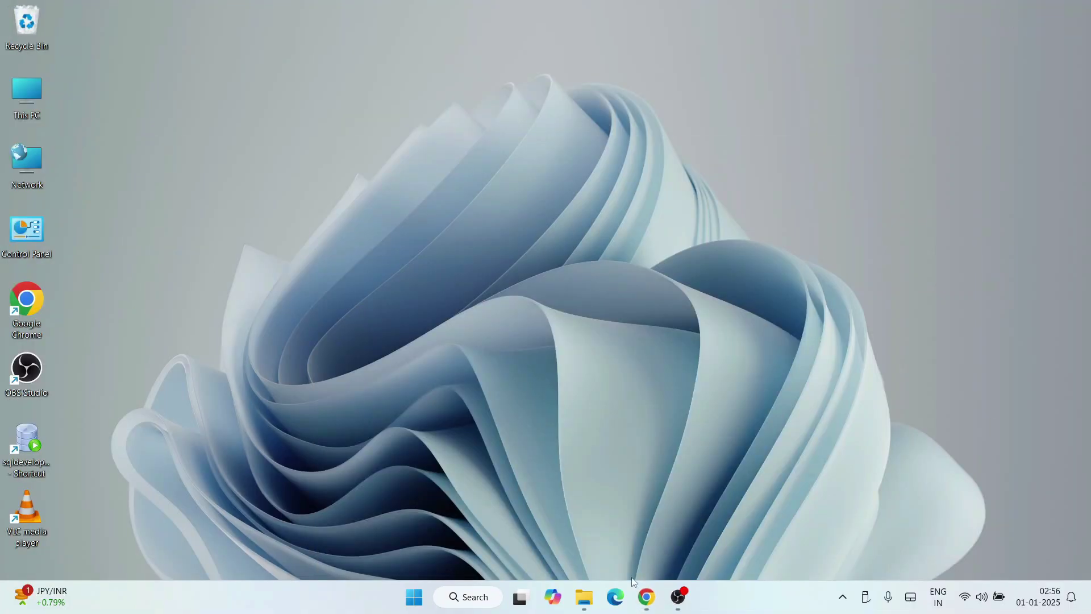
# Run jdk-23_windows-x64_bin from Downloads, advance the JDK 23 setup past its welcome page, and restore Chrome.
pyautogui.click(584, 597)
pyautogui.click(121, 156)
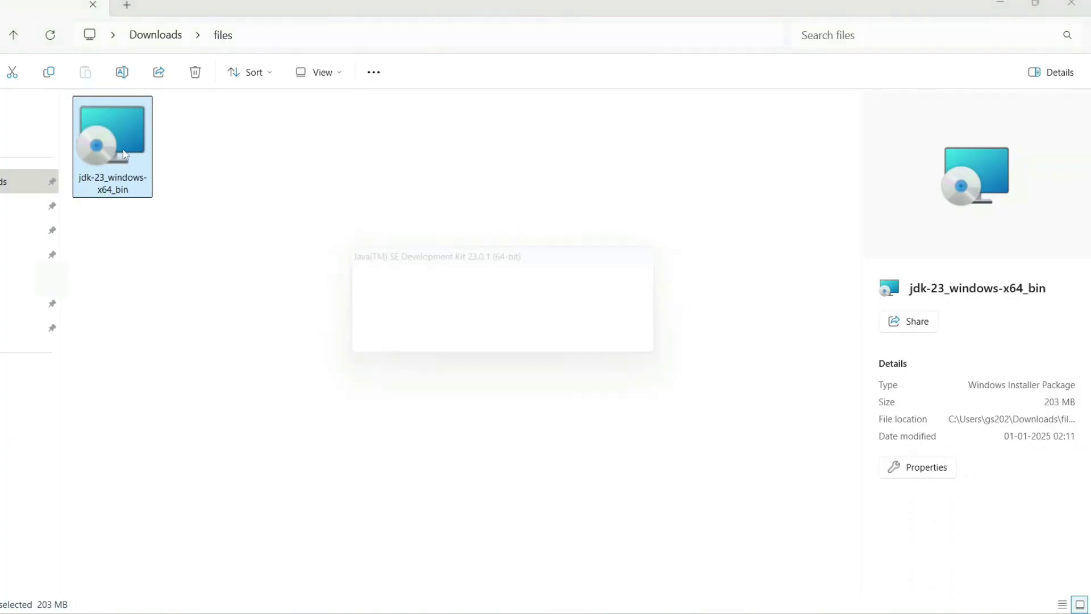
pyautogui.click(1002, 4)
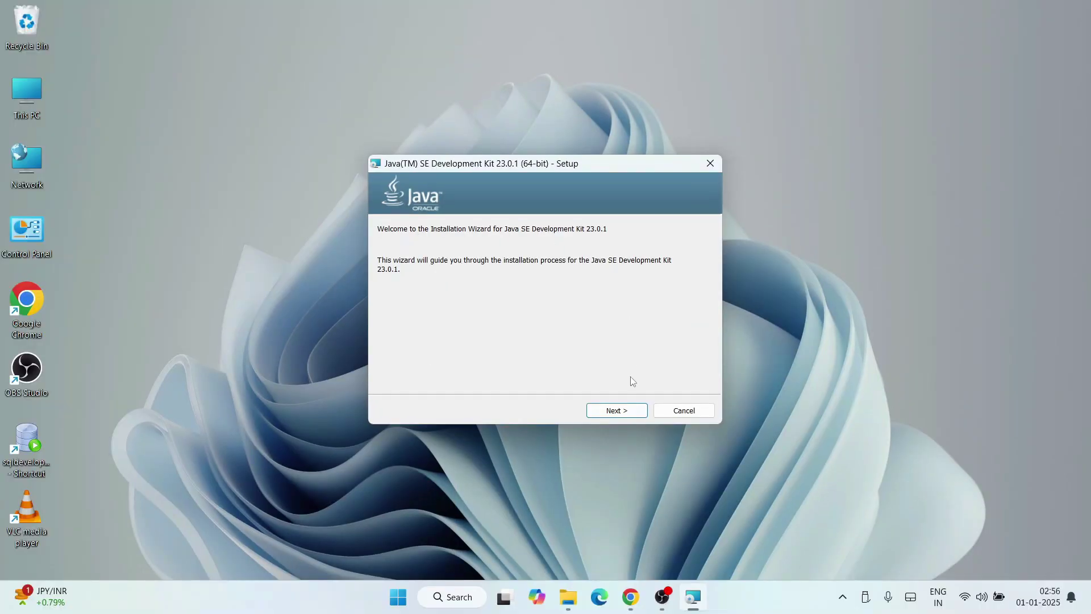
pyautogui.click(619, 414)
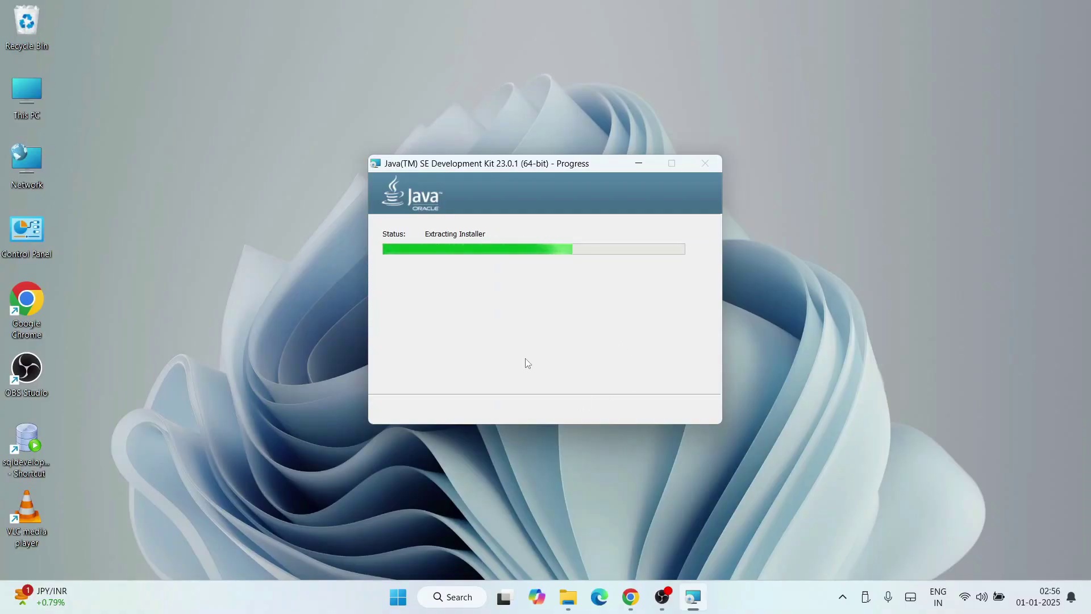
pyautogui.click(631, 596)
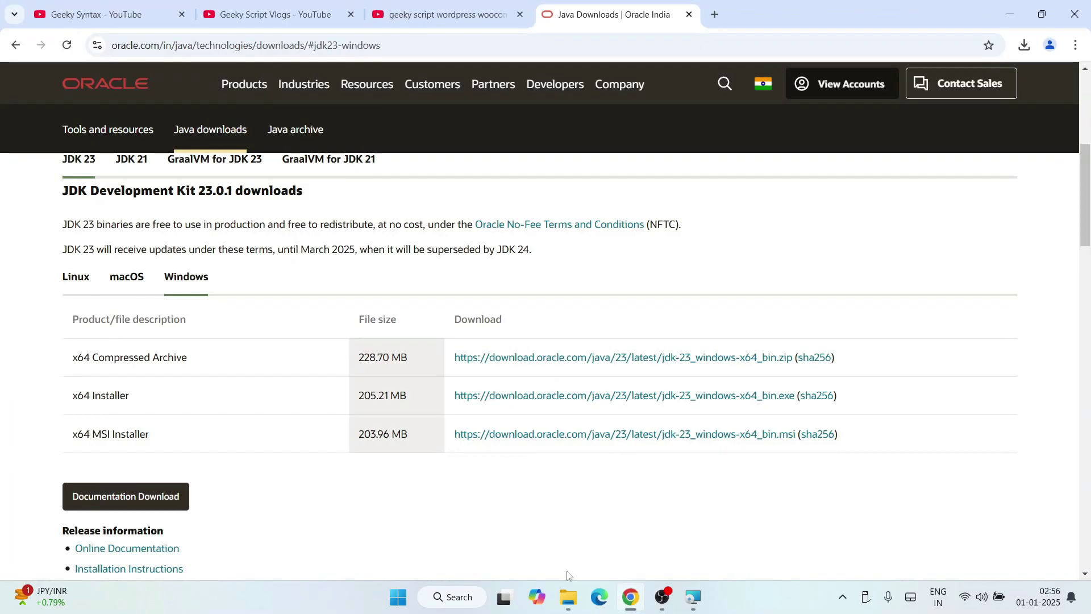
# View the Geeky Syntax YouTube channel page and scroll through its videos.
pyautogui.click(147, 15)
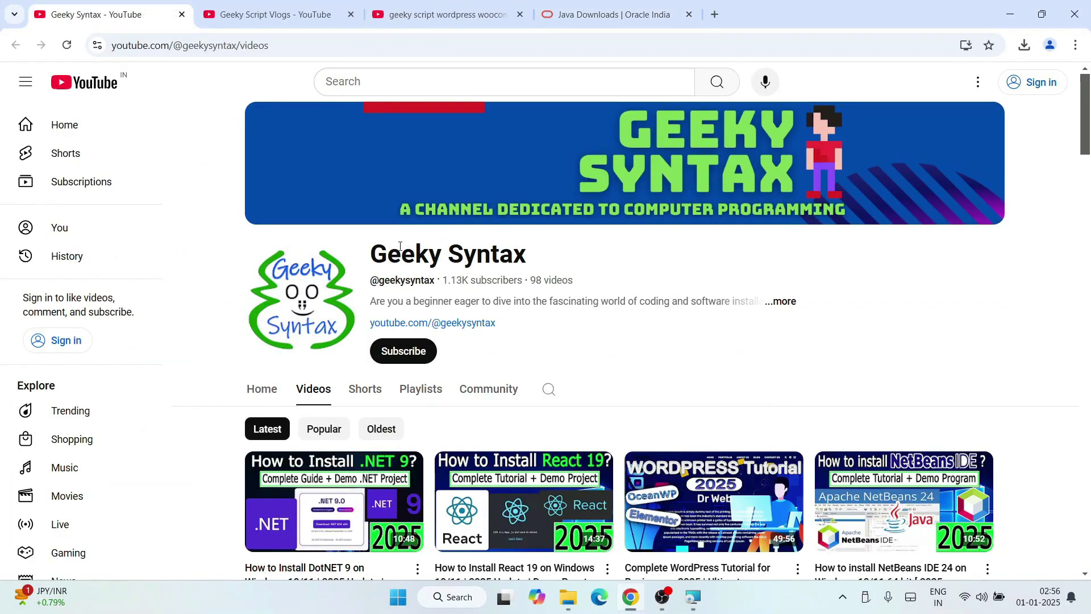
pyautogui.moveTo(373, 250); pyautogui.dragTo(707, 271)
pyautogui.click(609, 265)
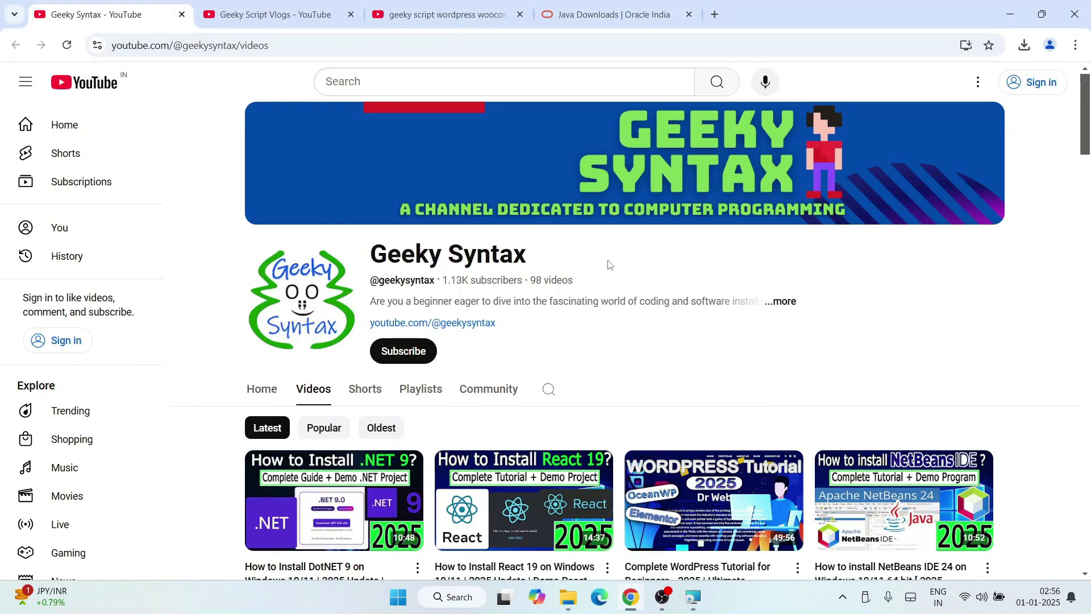
pyautogui.scroll(-3, 607, 265)
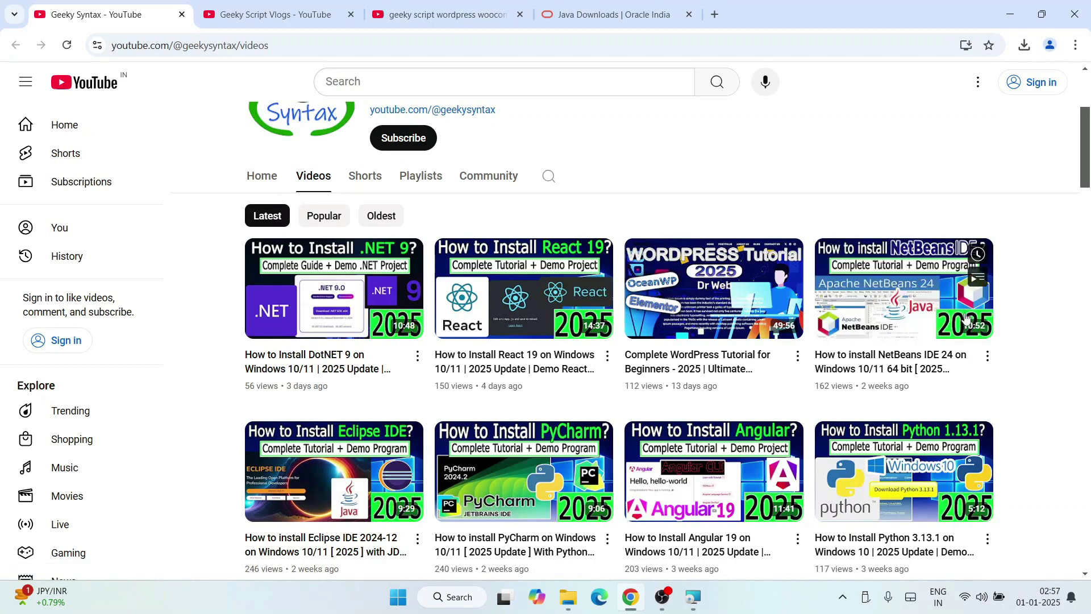
pyautogui.scroll(2, 1023, 305)
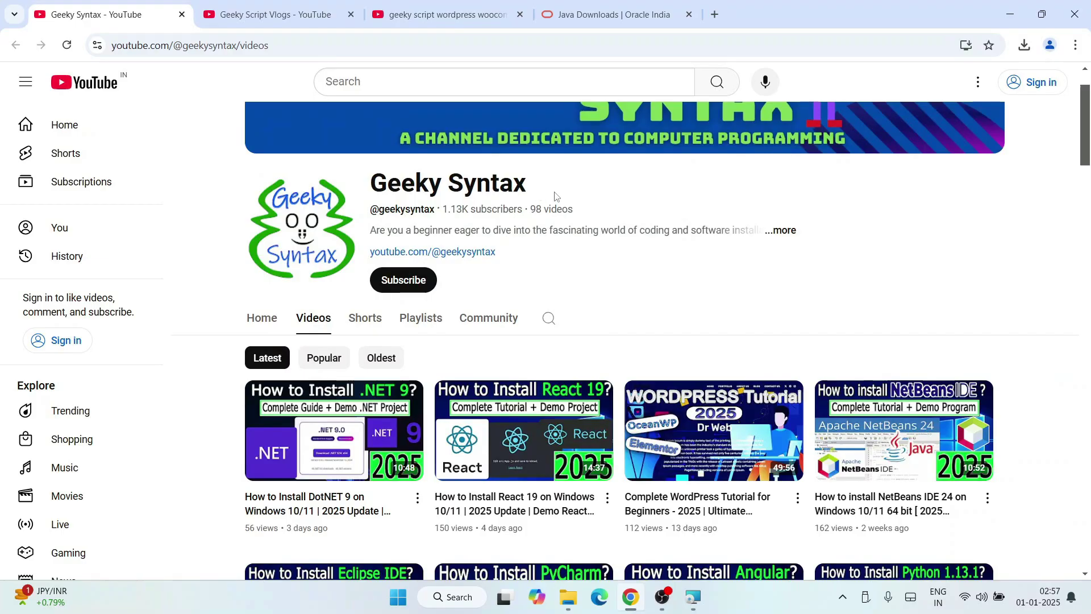
# View the Geeky Script Vlogs channel page, then minimise Chrome.
pyautogui.click(296, 17)
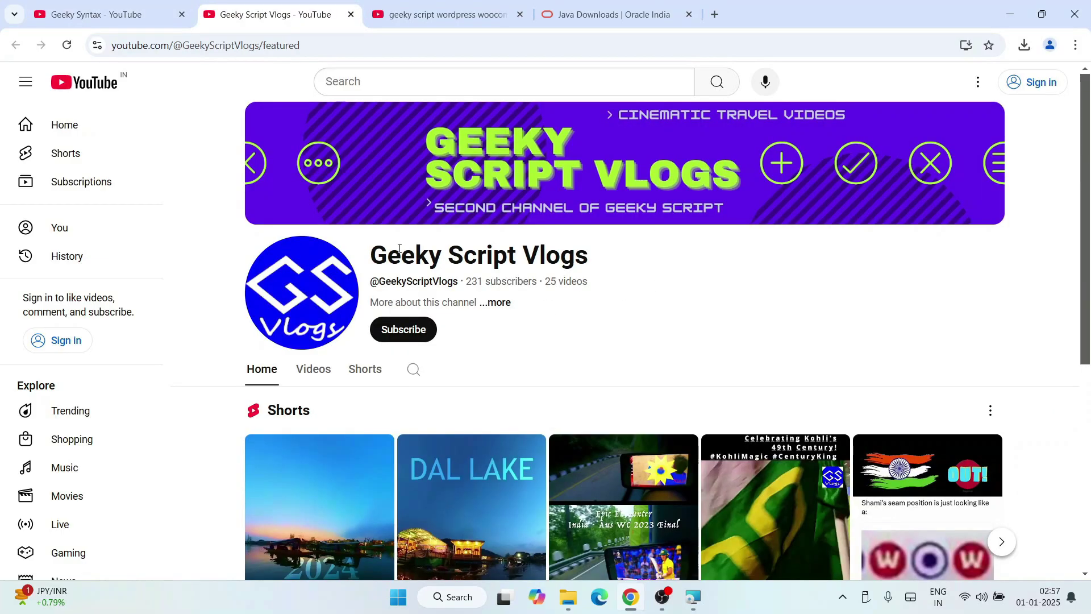
pyautogui.moveTo(402, 255); pyautogui.dragTo(646, 240)
pyautogui.click(645, 256)
pyautogui.click(1010, 14)
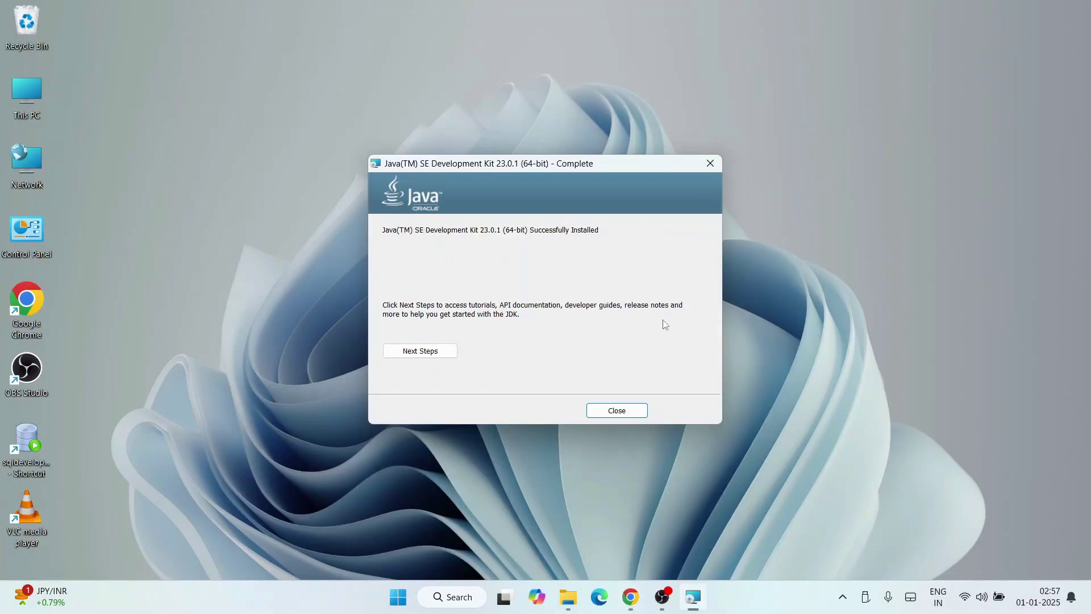
# Close the JDK 23.0.1 setup completion window.
pyautogui.click(624, 411)
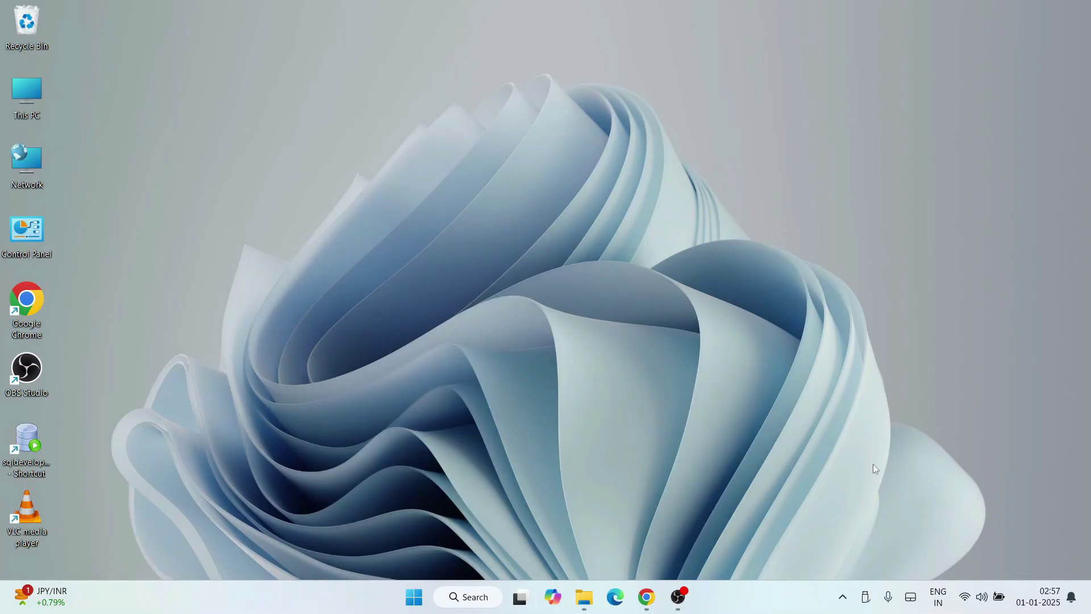
# Search 'environ' and open System Properties via 'Edit the system environment variables'.
pyautogui.click(465, 601)
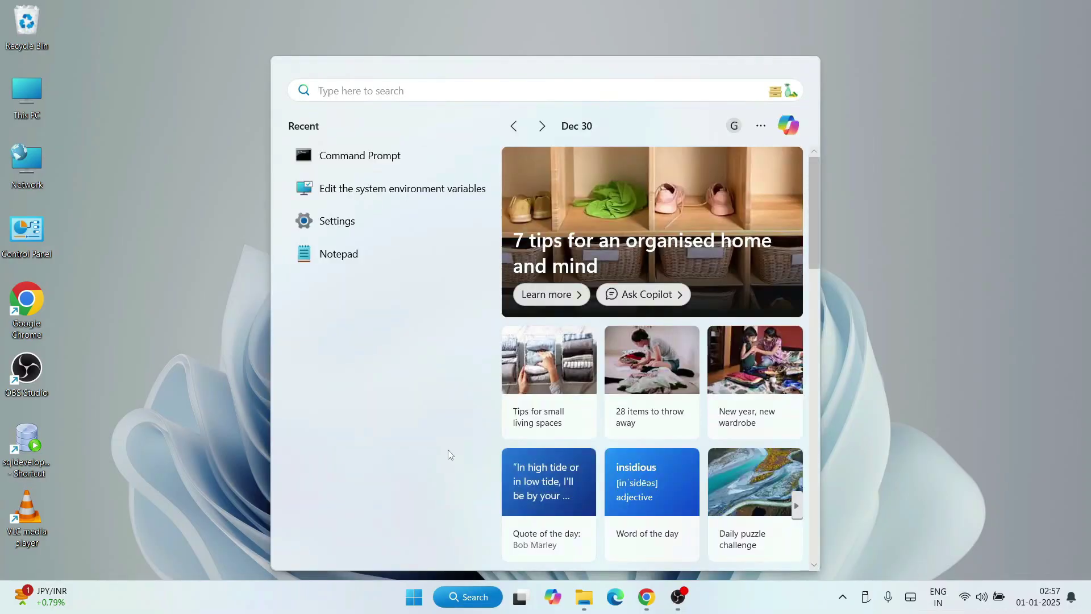
pyautogui.write('enviro')
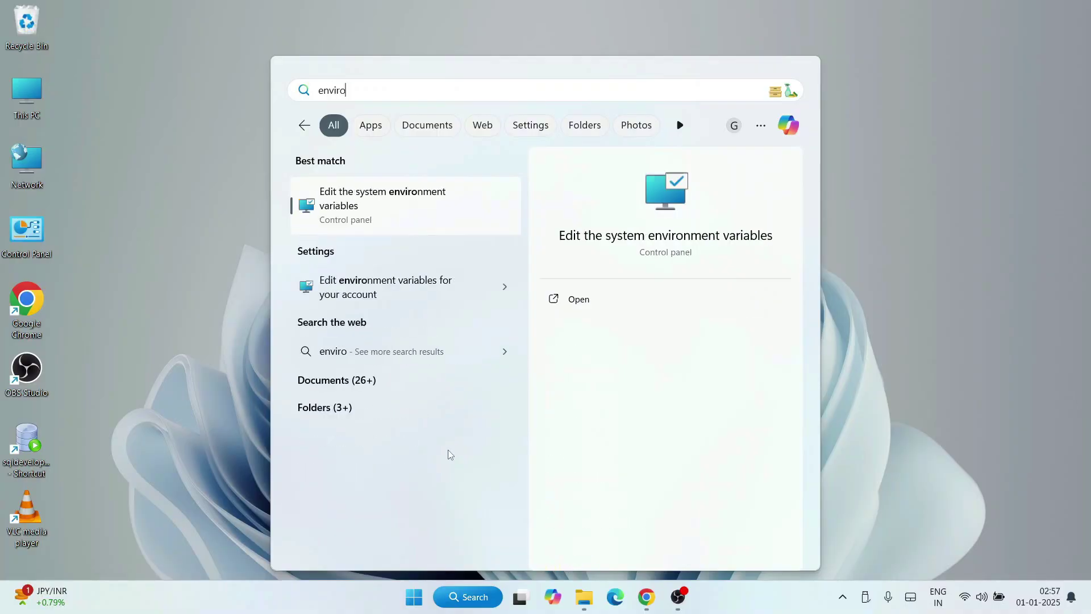
pyautogui.write('n')
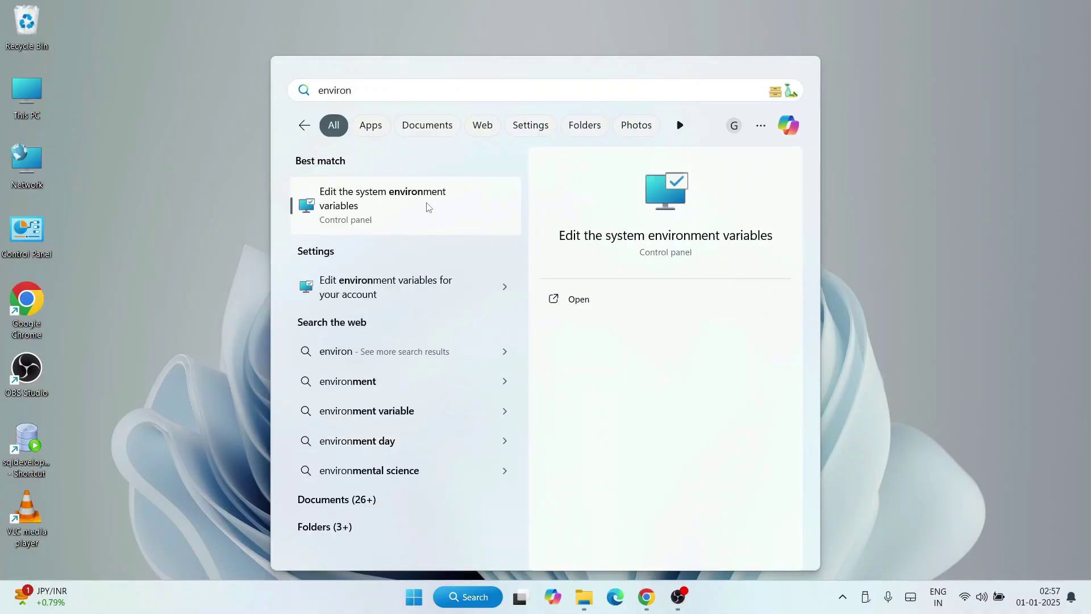
pyautogui.click(409, 213)
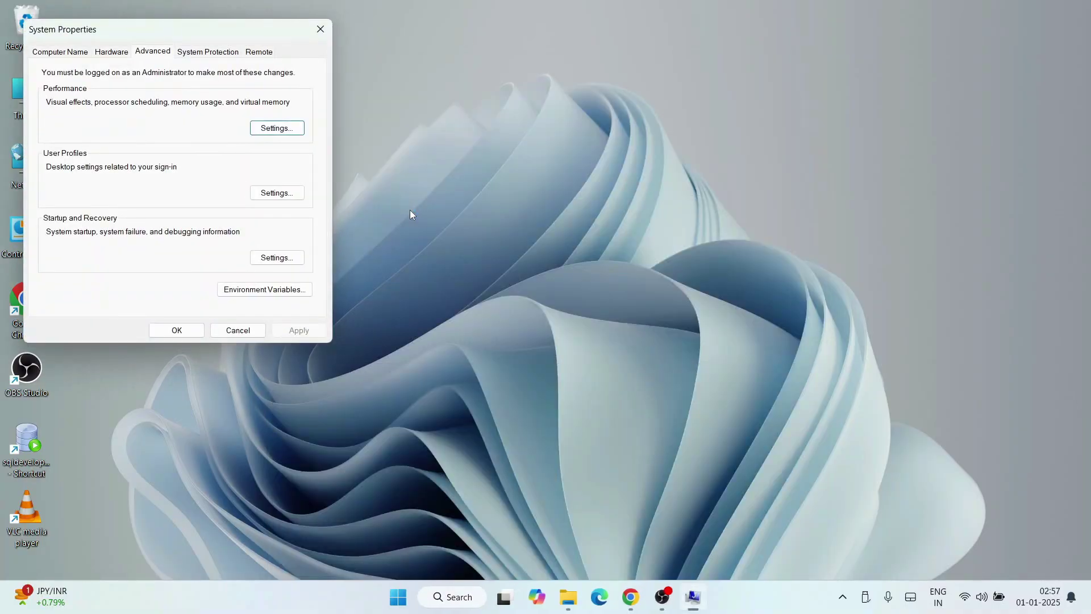
pyautogui.moveTo(110, 24); pyautogui.dragTo(482, 82)
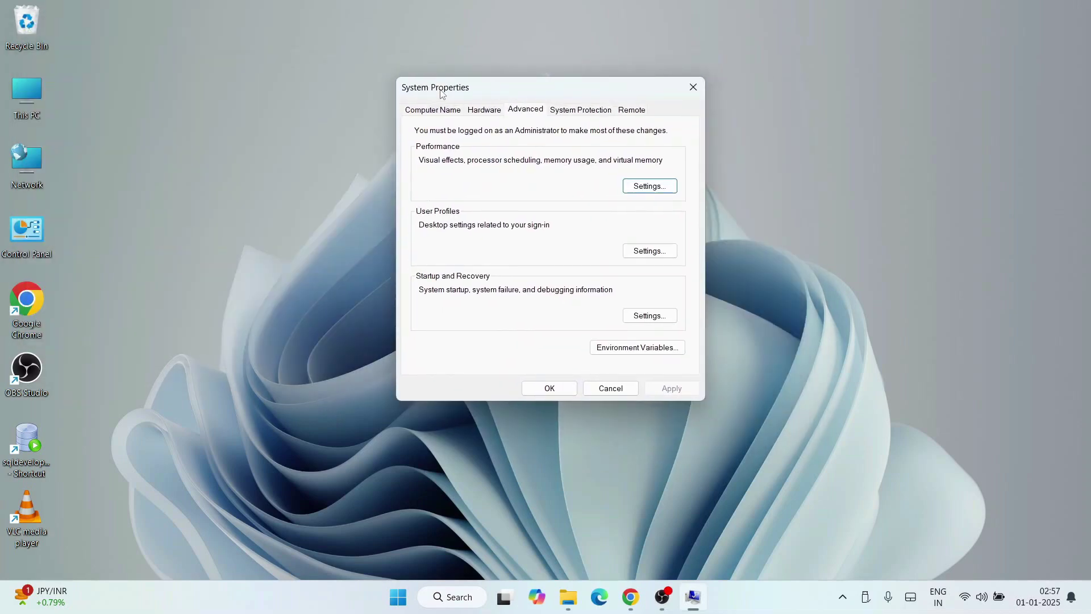
# In Environment Variables, select the system Path variable and open it for editing.
pyautogui.click(651, 349)
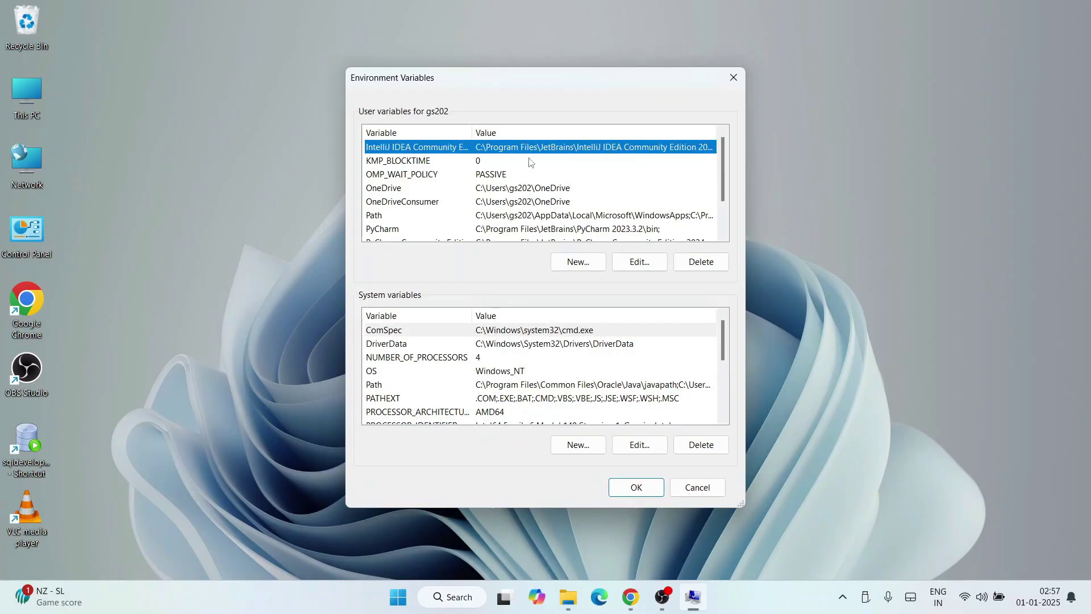
pyautogui.moveTo(414, 78); pyautogui.dragTo(417, 81)
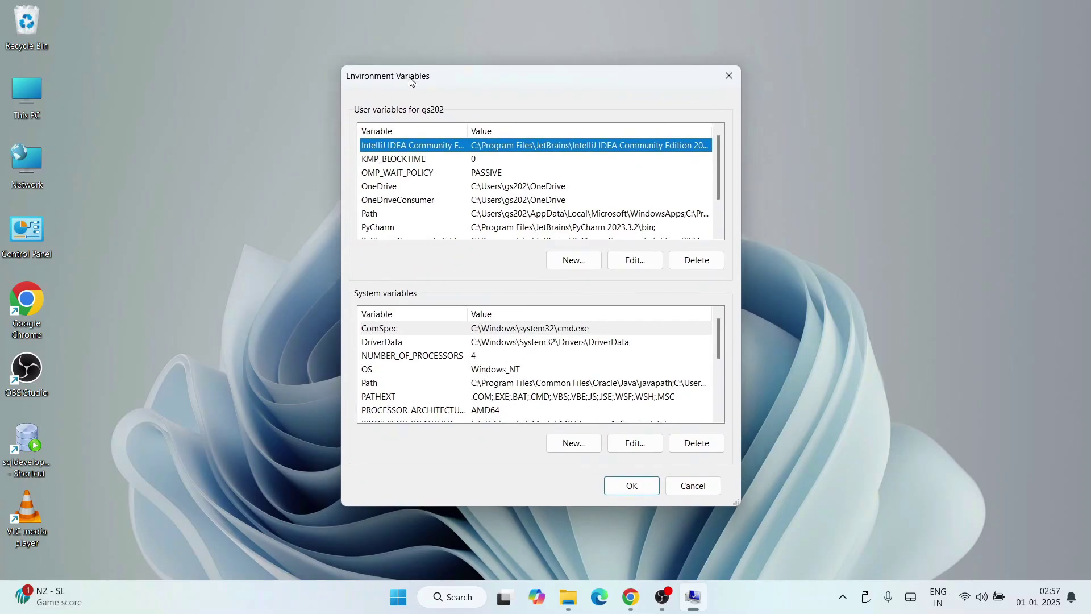
pyautogui.moveTo(409, 80); pyautogui.dragTo(407, 79)
pyautogui.click(490, 384)
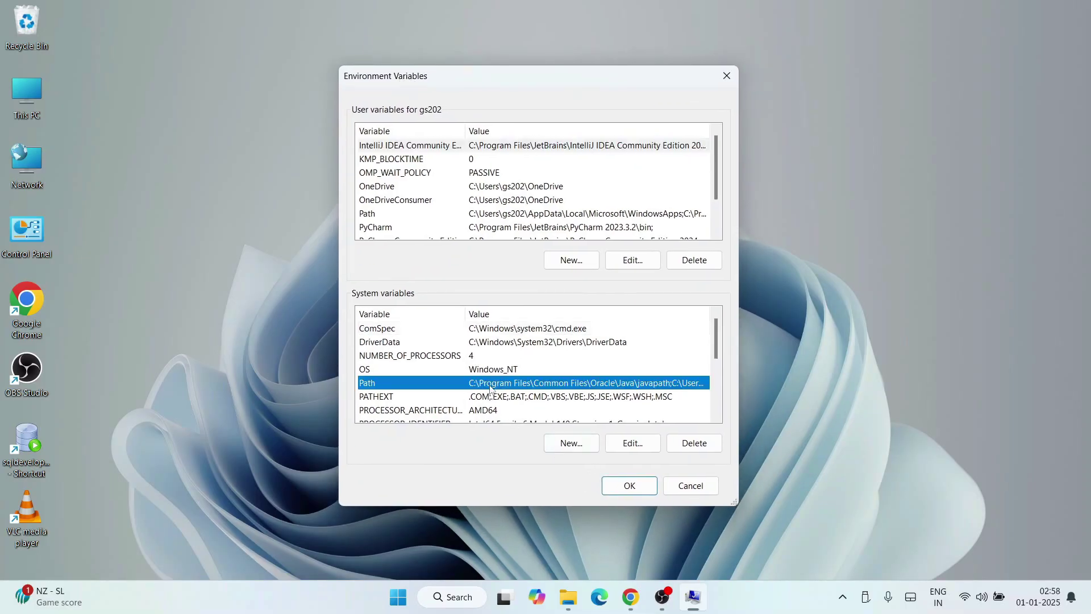
pyautogui.click(633, 443)
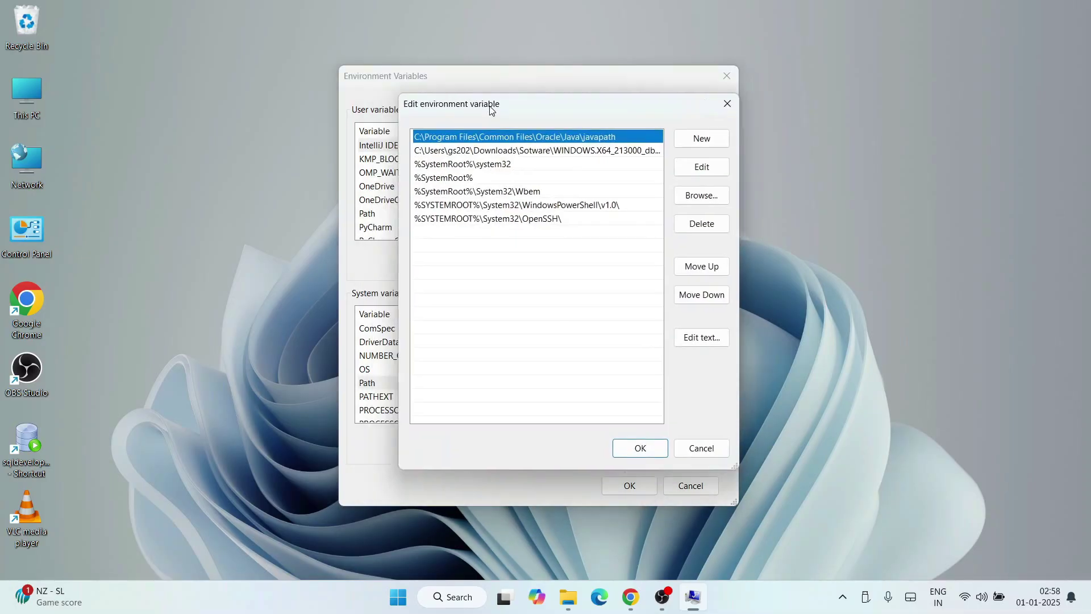
pyautogui.moveTo(472, 116); pyautogui.dragTo(494, 110)
# In File Explorer, navigate to C:\Program Files\Java\jdk-23\bin.
pyautogui.click(569, 597)
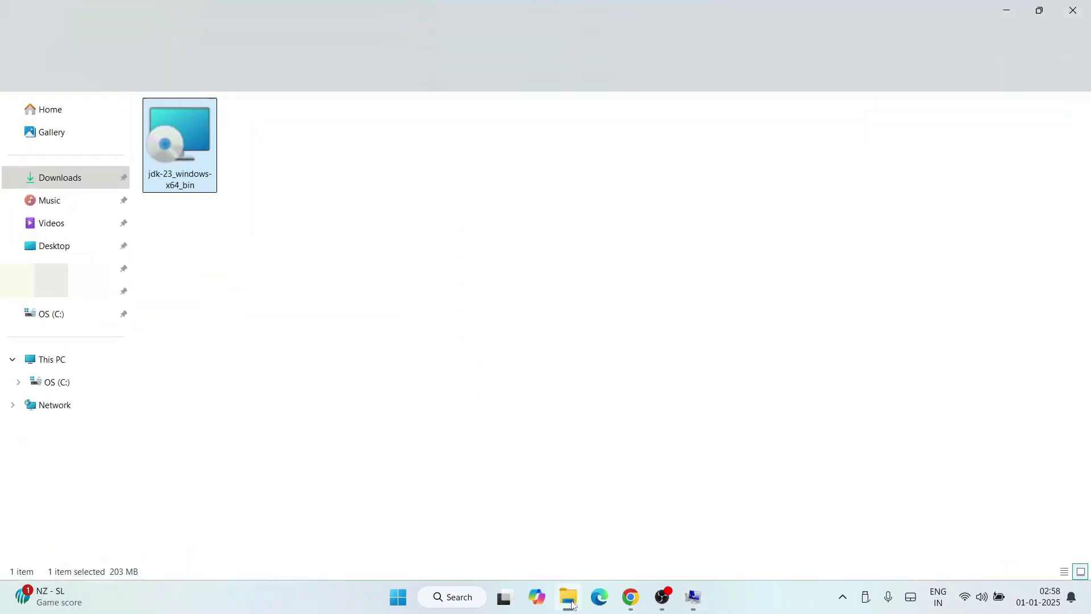
pyautogui.click(75, 391)
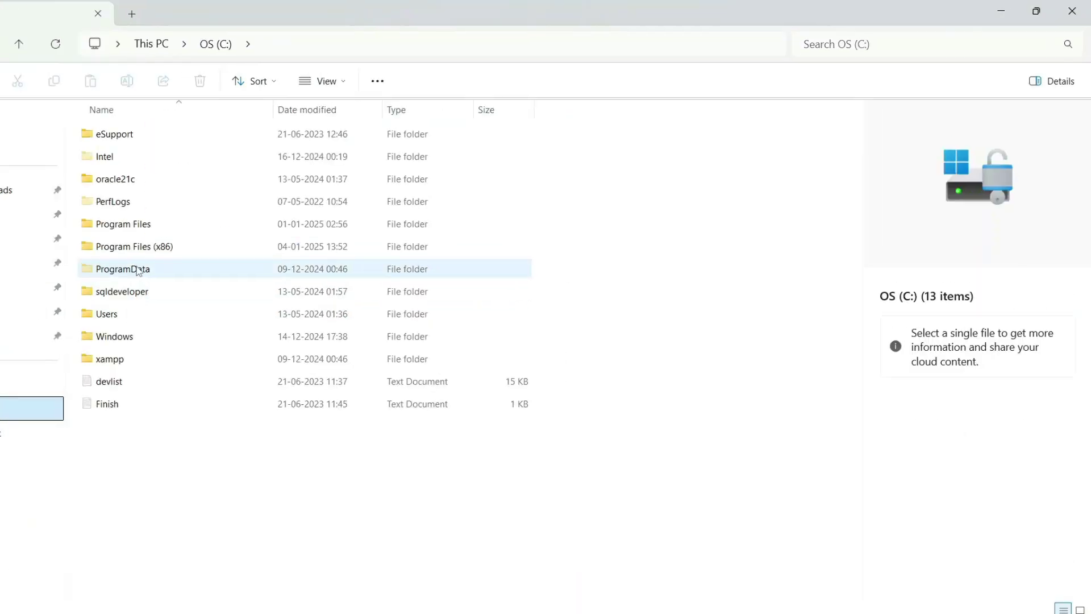
pyautogui.click(131, 227)
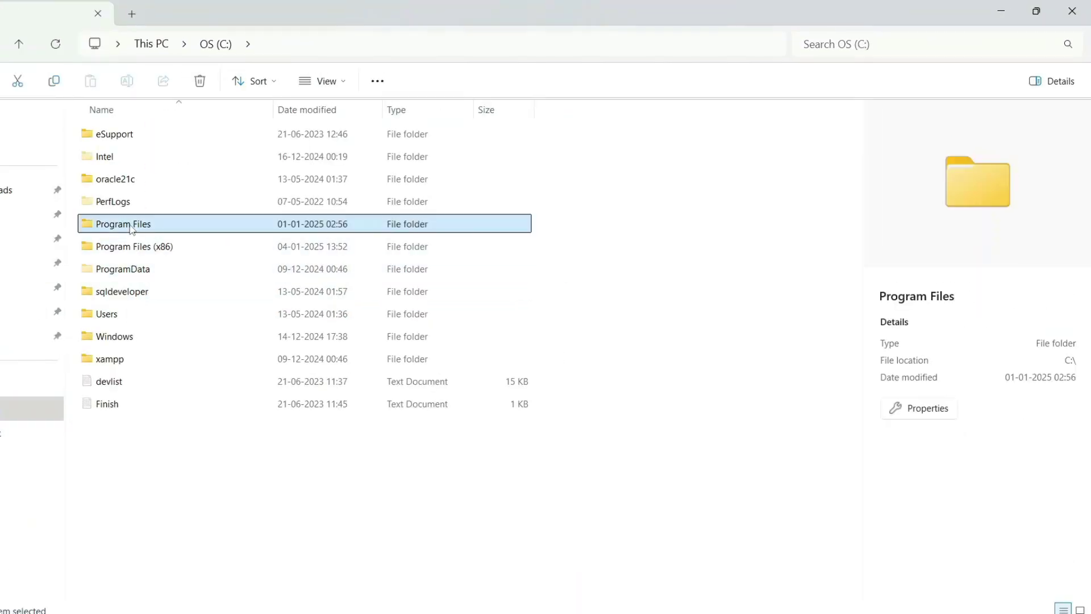
pyautogui.doubleClick(188, 230)
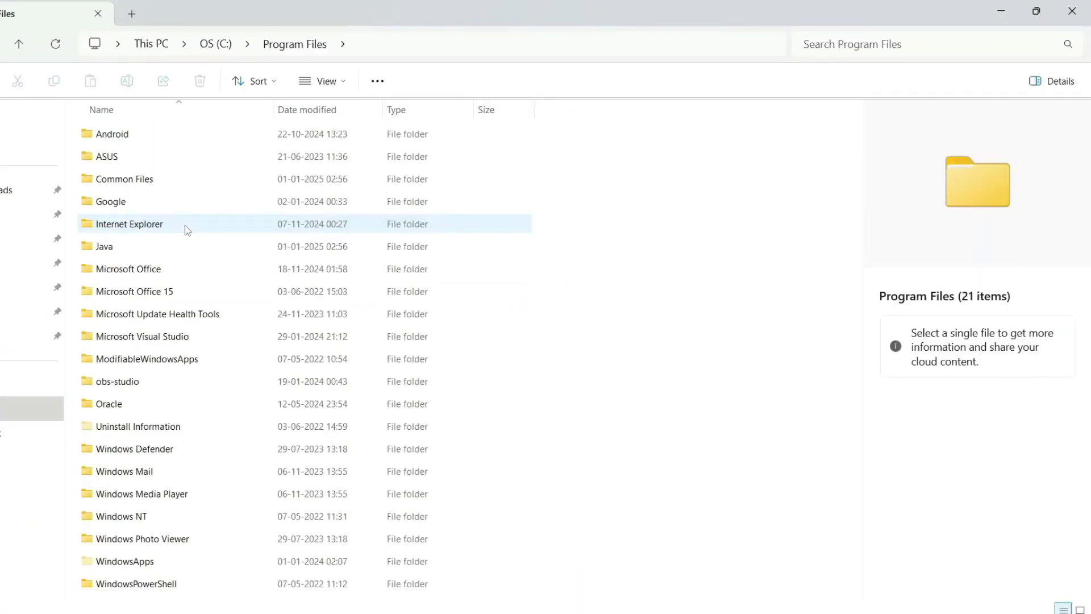
pyautogui.click(135, 250)
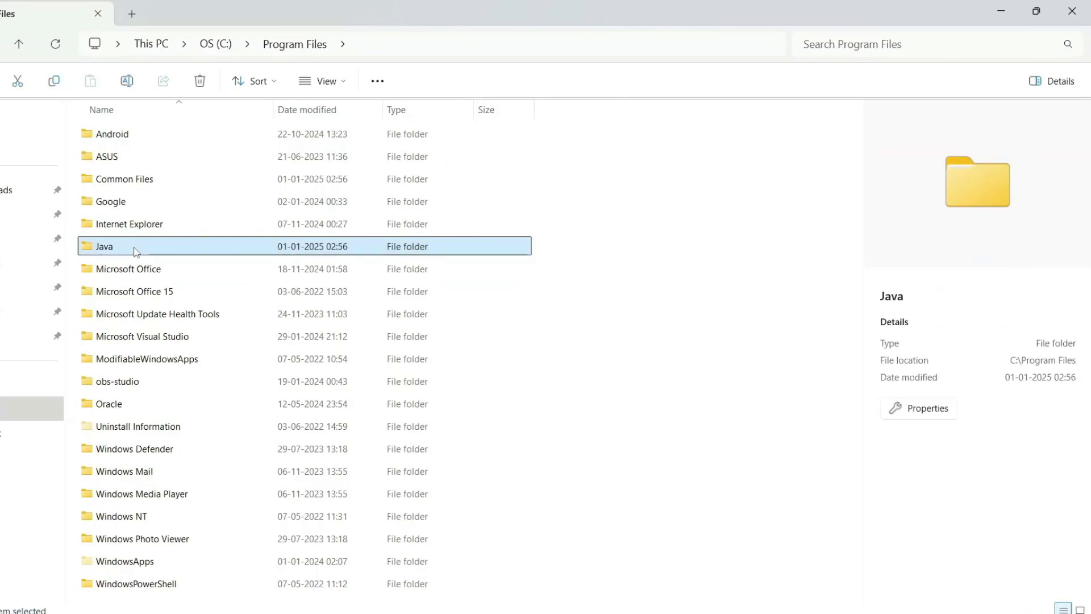
pyautogui.doubleClick(137, 252)
pyautogui.click(160, 140)
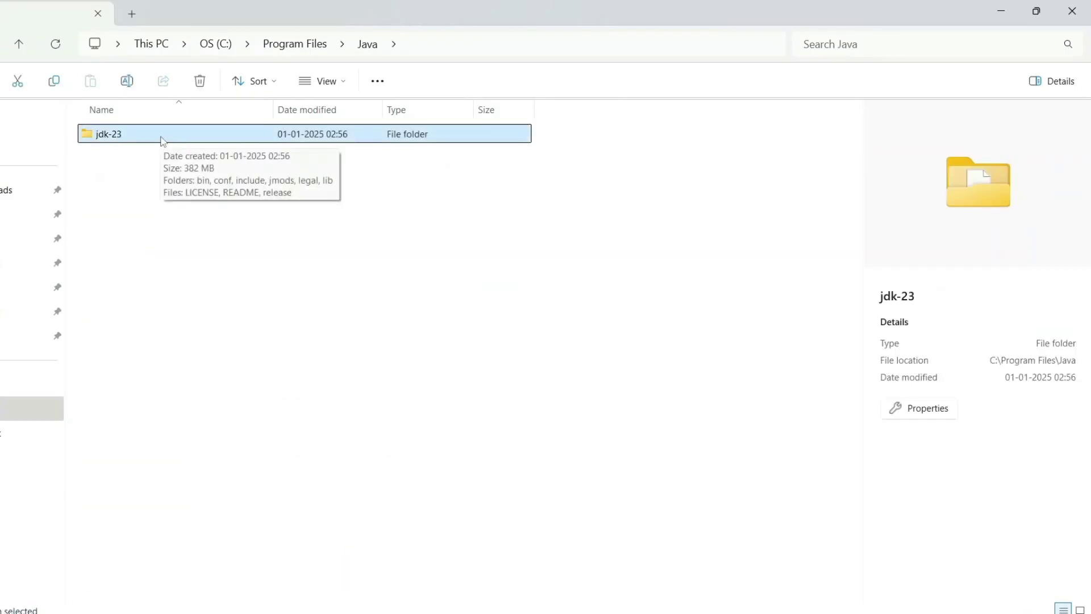
pyautogui.doubleClick(164, 140)
pyautogui.click(163, 139)
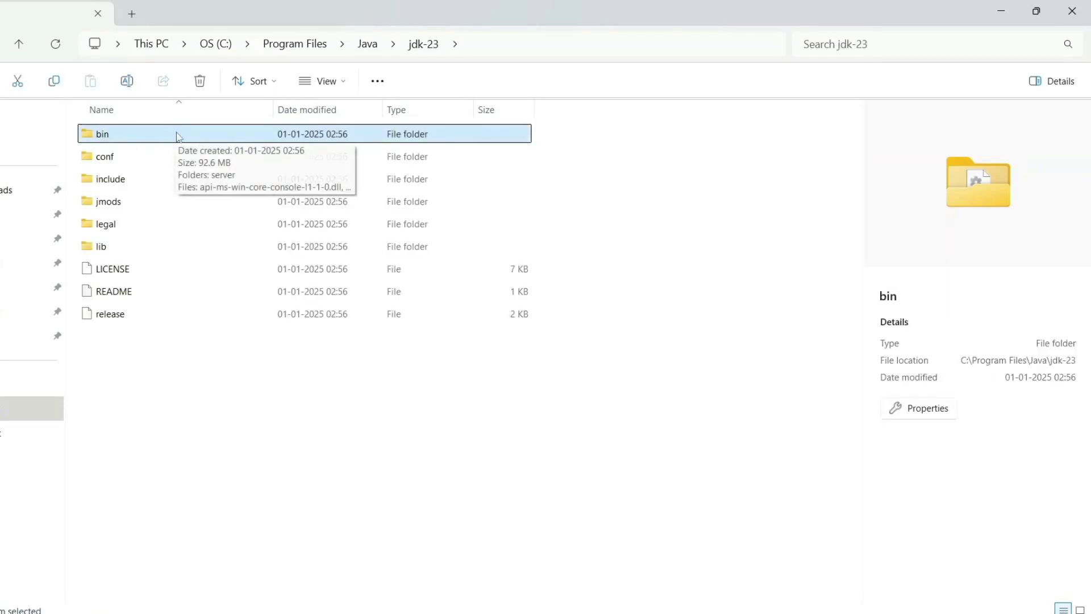
pyautogui.doubleClick(167, 135)
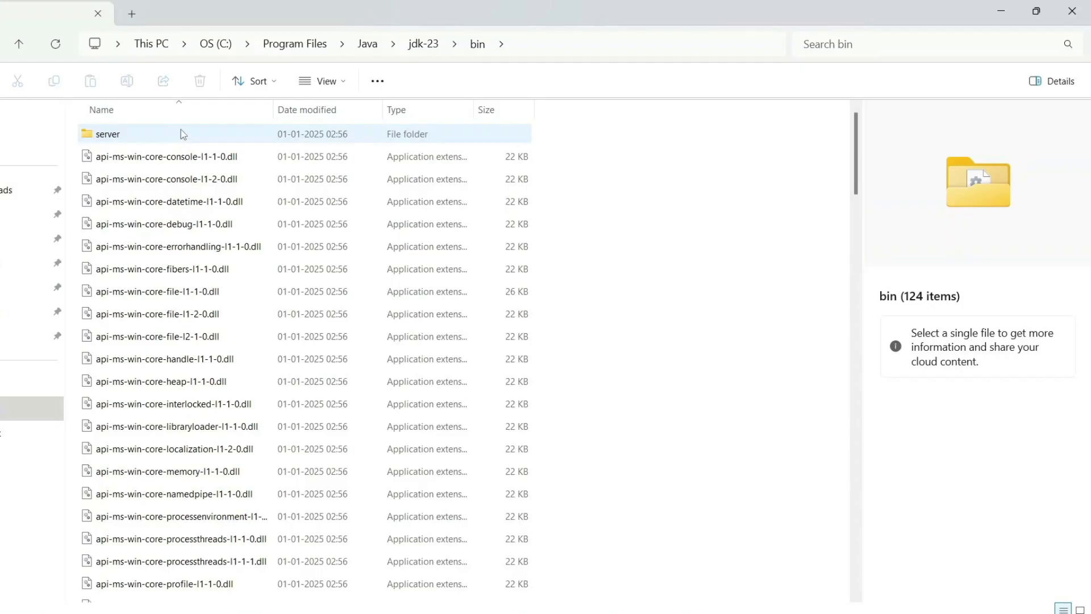
# Copy the bin folder's full path from the address bar.
pyautogui.click(604, 45)
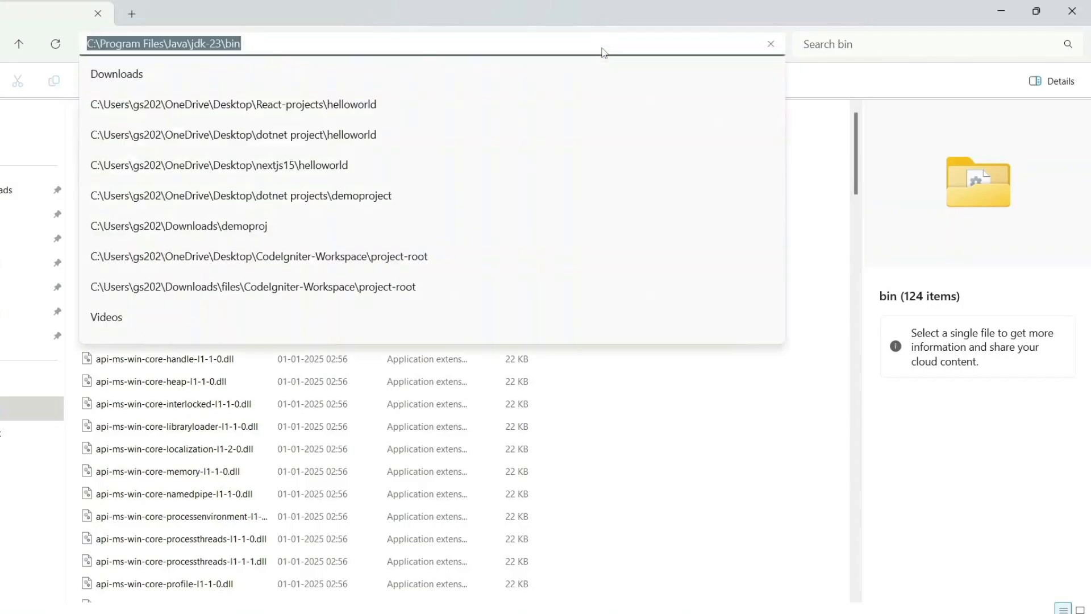
pyautogui.rightClick(542, 49)
pyautogui.click(584, 87)
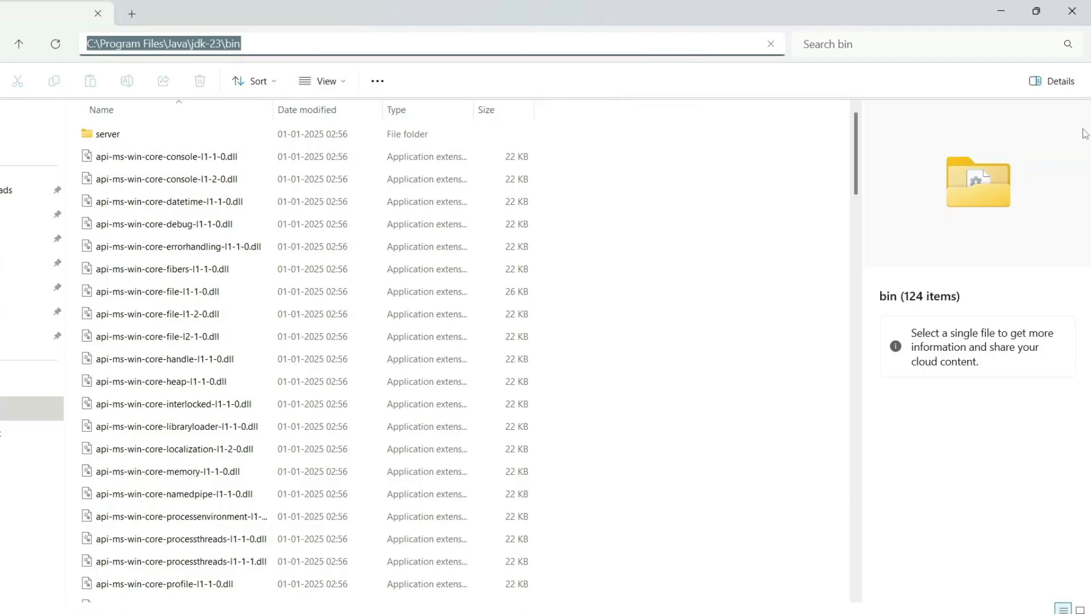
# Add C:\Program Files\Java\jdk-23\bin as a new system Path entry and save it with OK.
pyautogui.click(1006, 12)
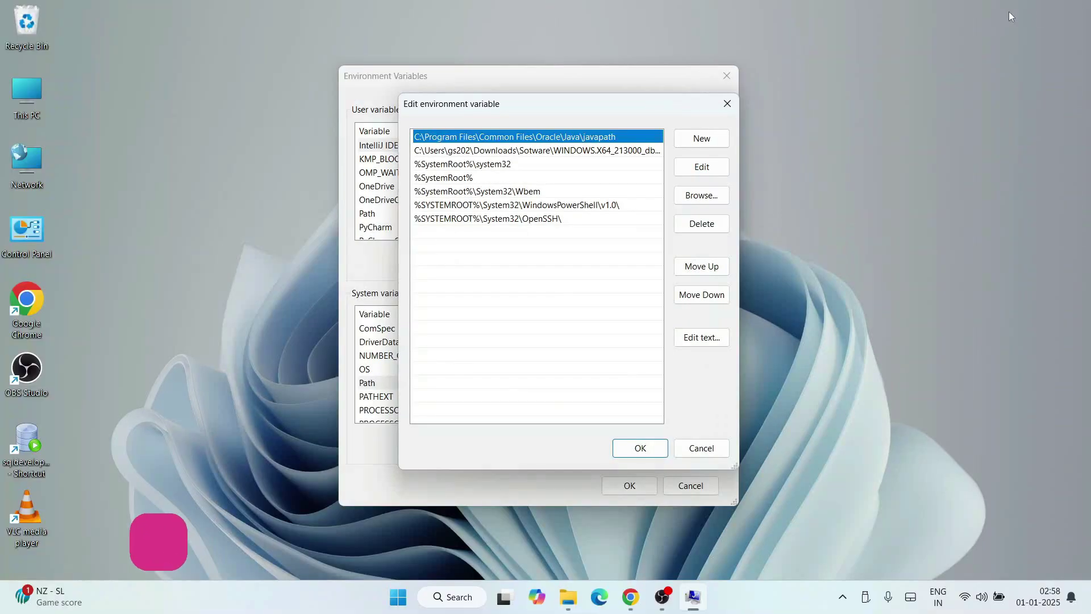
pyautogui.click(493, 231)
pyautogui.click(702, 139)
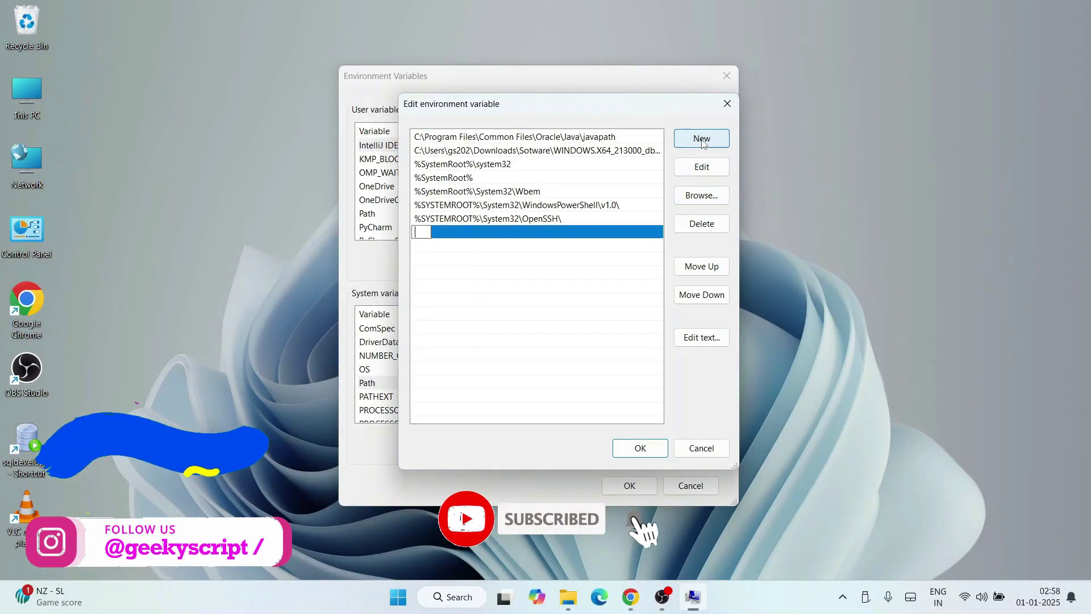
pyautogui.rightClick(423, 235)
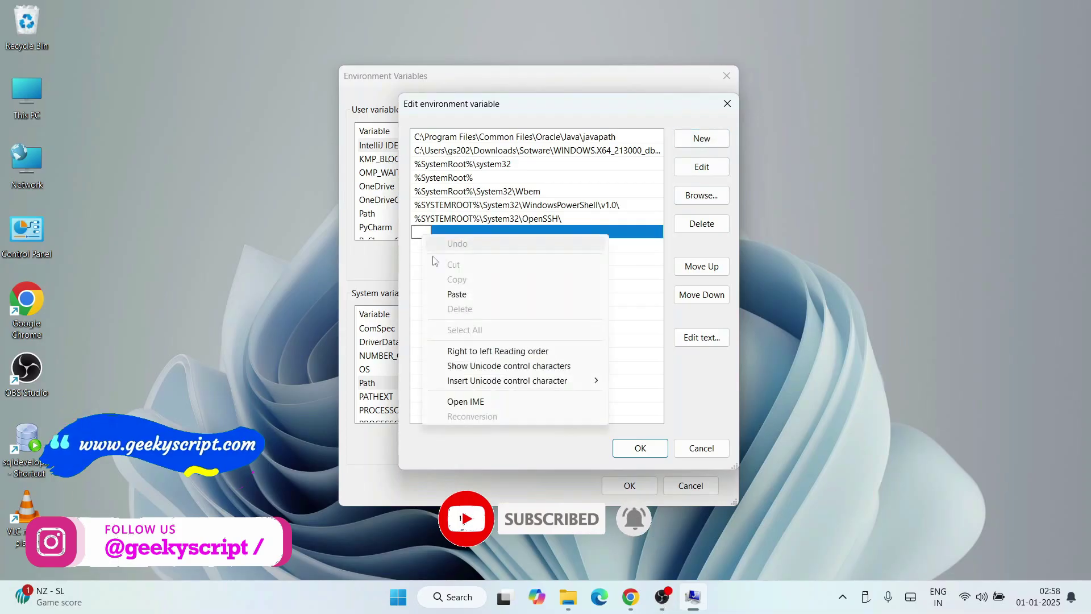
pyautogui.click(460, 294)
pyautogui.click(519, 261)
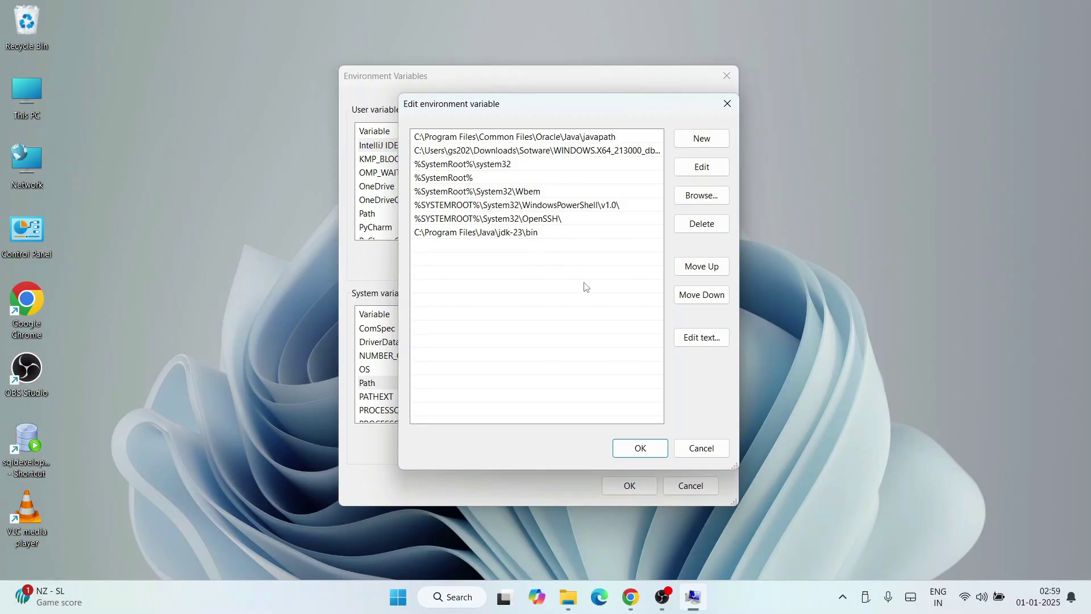
pyautogui.click(642, 449)
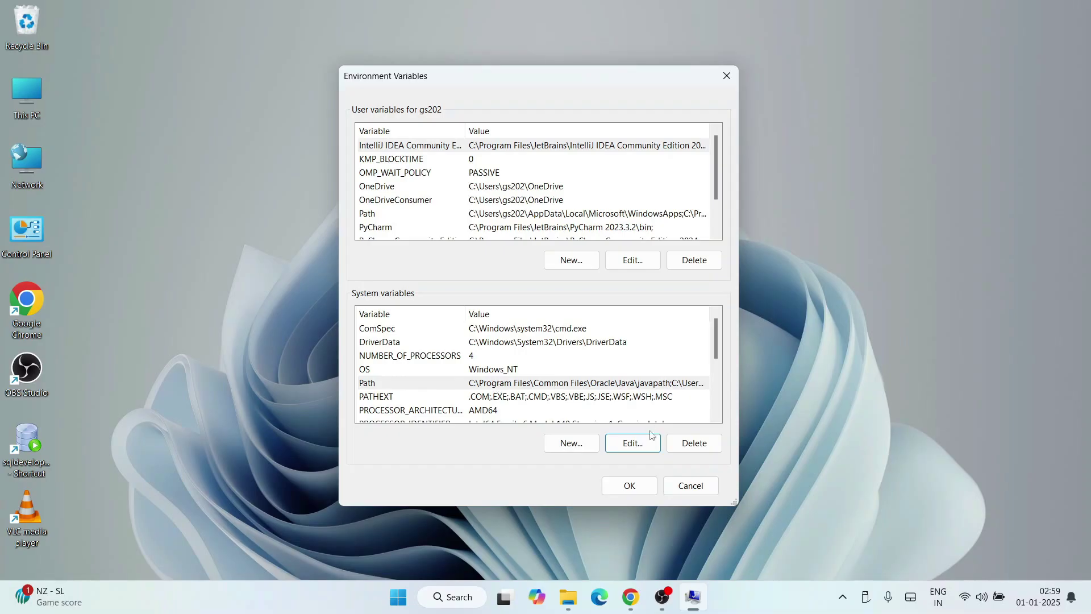
# Create system variable JAVA_HOME = C:\Program Files\Java\jdk-23, then OK out of both settings windows.
pyautogui.click(570, 444)
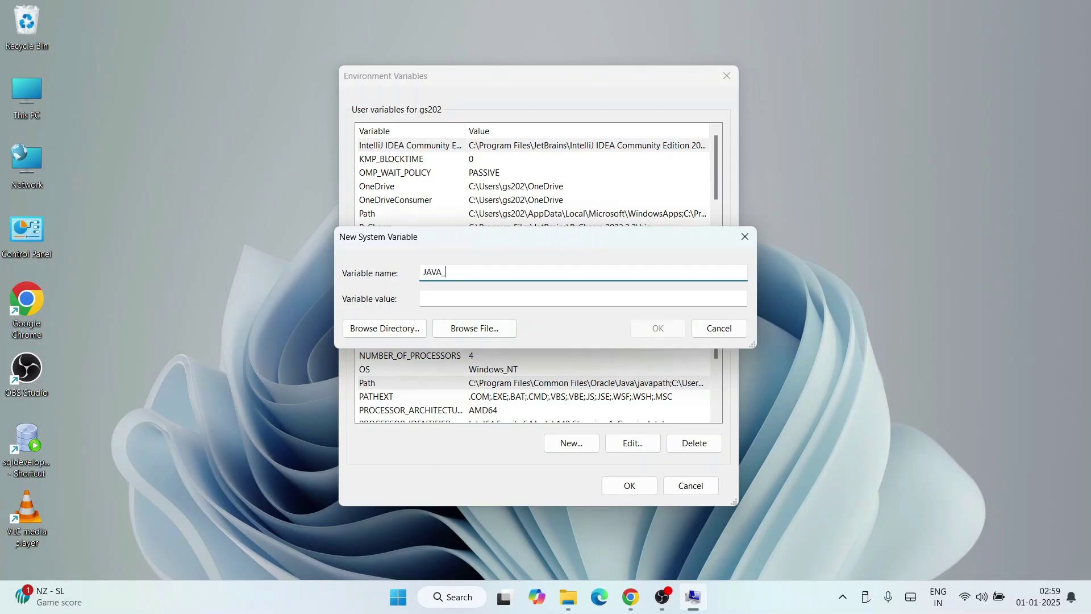
pyautogui.write('JAVA_HOME')
pyautogui.click(458, 296)
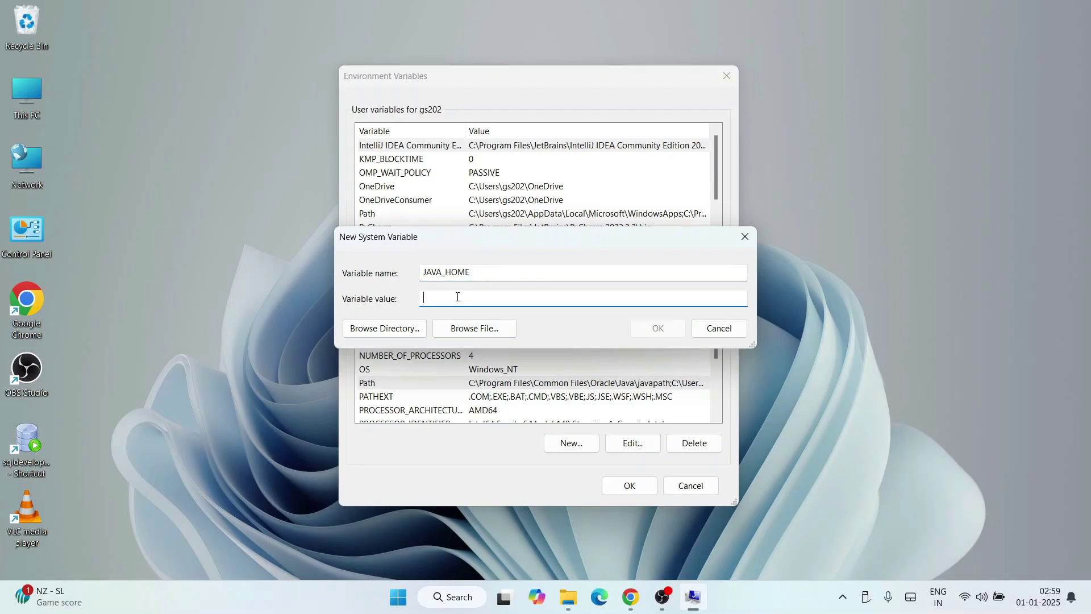
pyautogui.rightClick(429, 300)
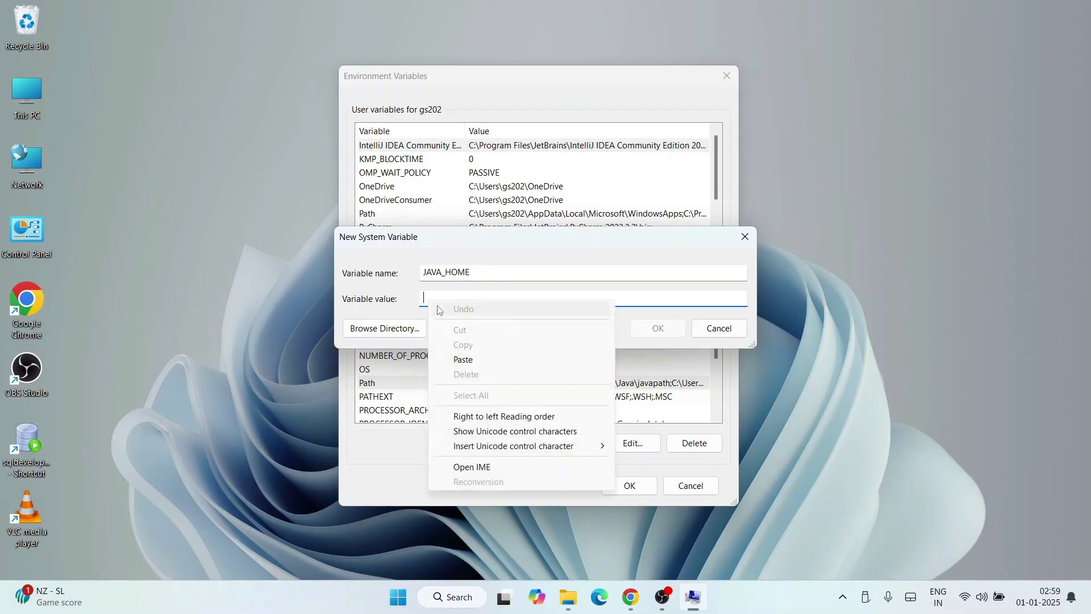
pyautogui.click(455, 356)
pyautogui.moveTo(427, 297); pyautogui.dragTo(652, 302)
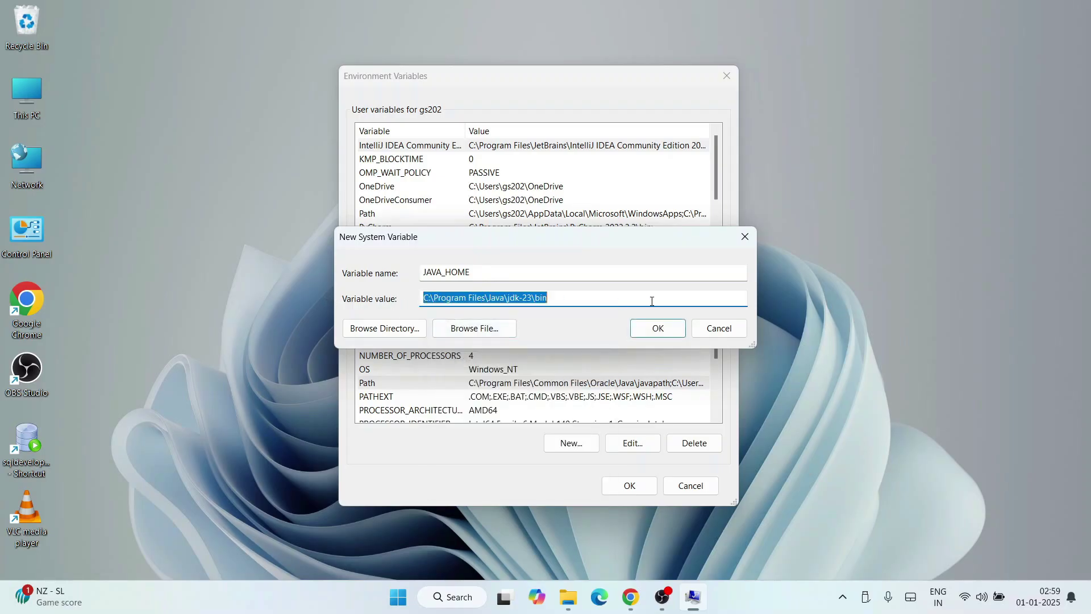
pyautogui.click(573, 302)
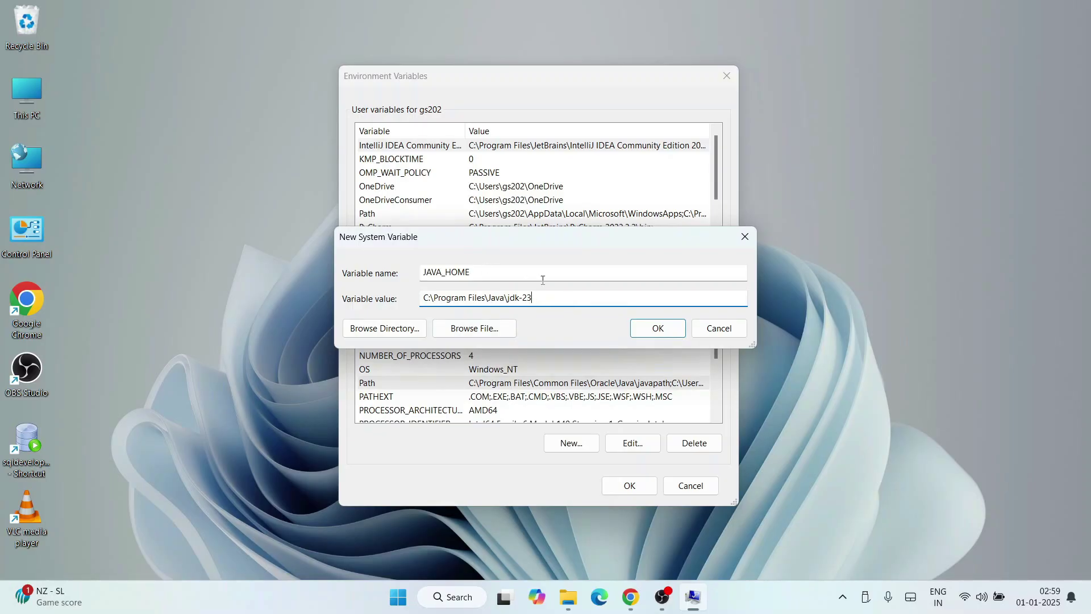
pyautogui.click(657, 330)
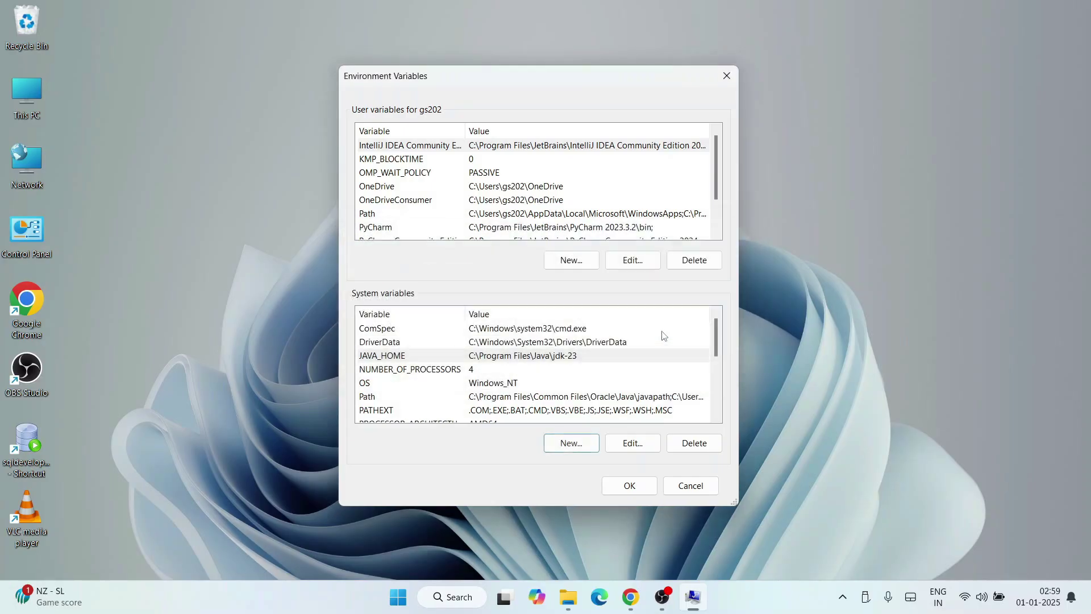
pyautogui.click(625, 486)
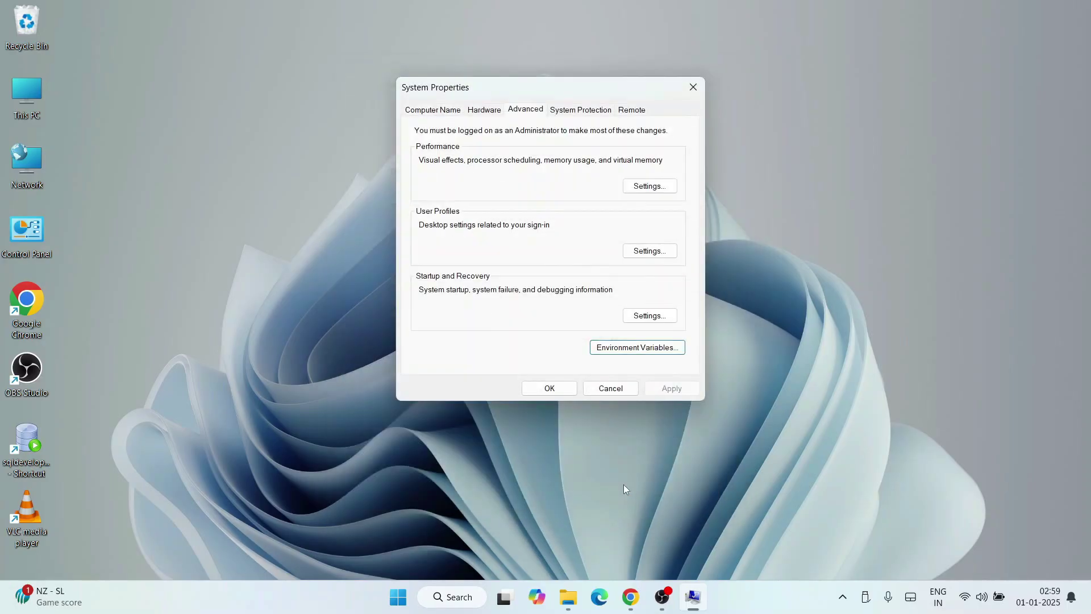
pyautogui.click(570, 391)
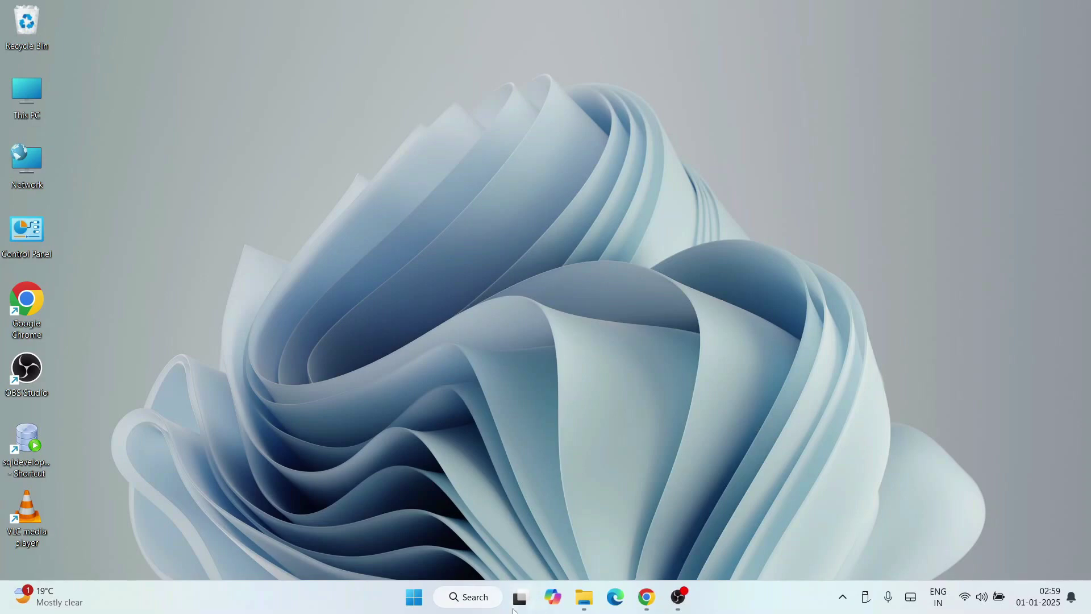
# Open Command Prompt from a Start search for cmd.
pyautogui.click(466, 598)
pyautogui.write('cmd')
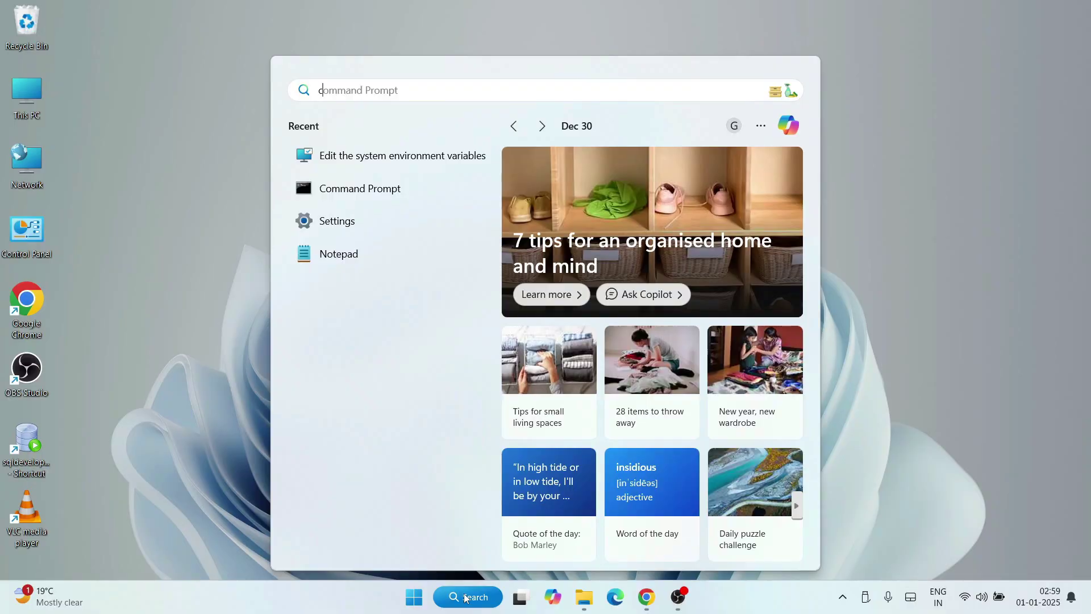
pyautogui.click(416, 202)
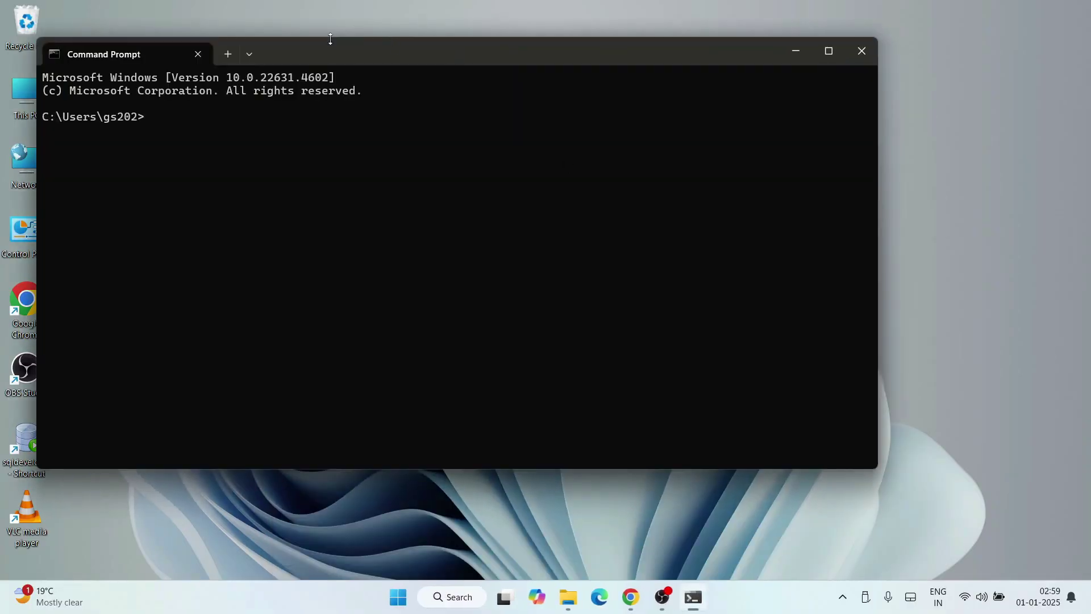
pyautogui.moveTo(329, 37); pyautogui.dragTo(389, 49)
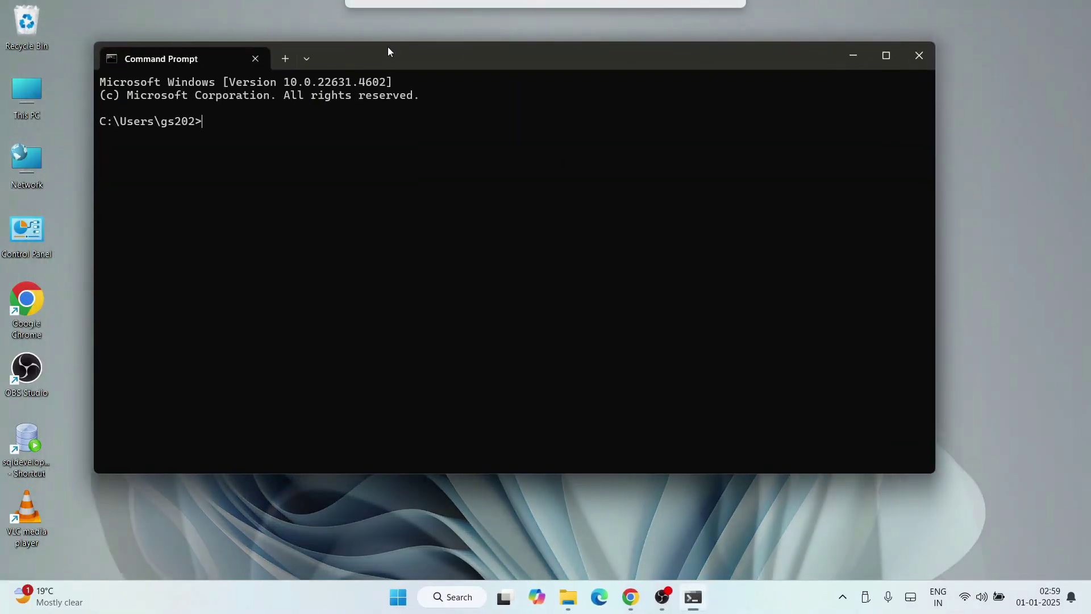
# Run java --version and confirm it reports java 23.0.1.
pyautogui.write('java')
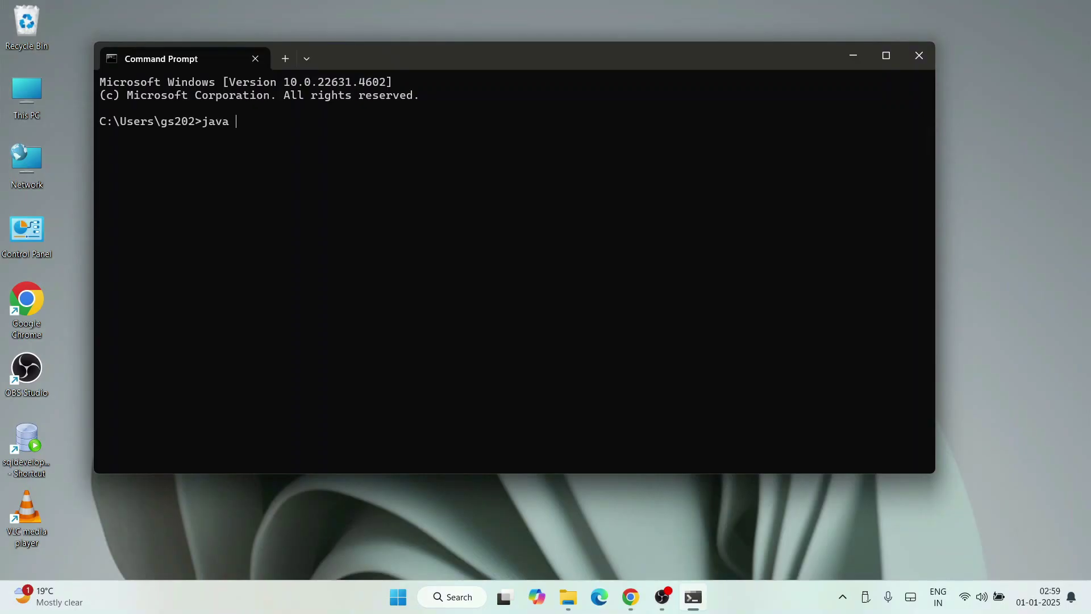
pyautogui.write(' --version')
pyautogui.press('Return')
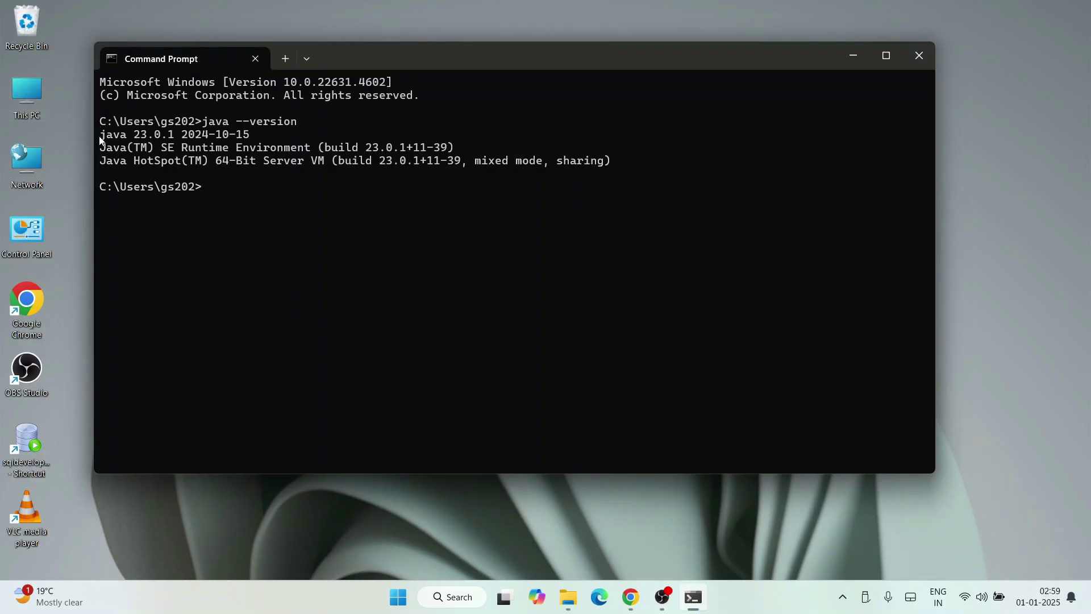
pyautogui.moveTo(100, 140); pyautogui.dragTo(376, 190)
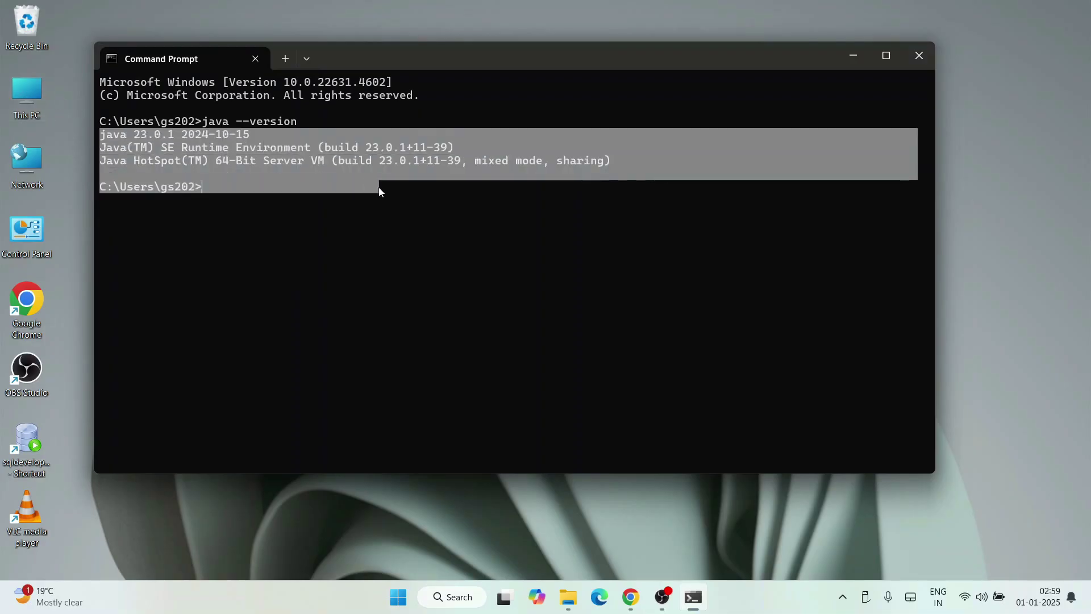
pyautogui.hotkey('ctrl', 'c')
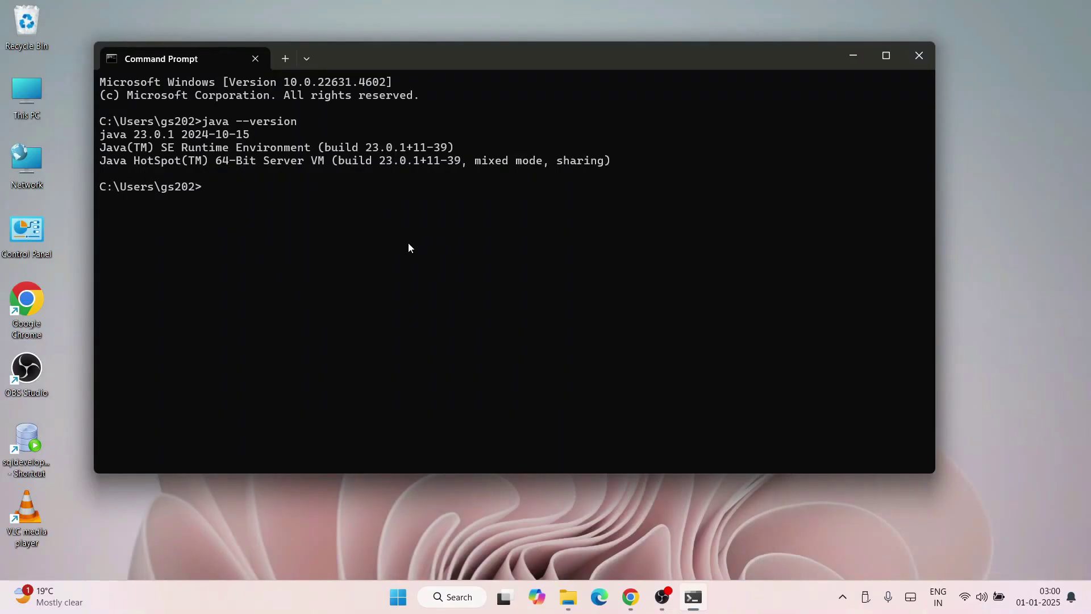
# Close Command Prompt and switch the desktop to the next (grey) wallpaper.
pyautogui.click(917, 55)
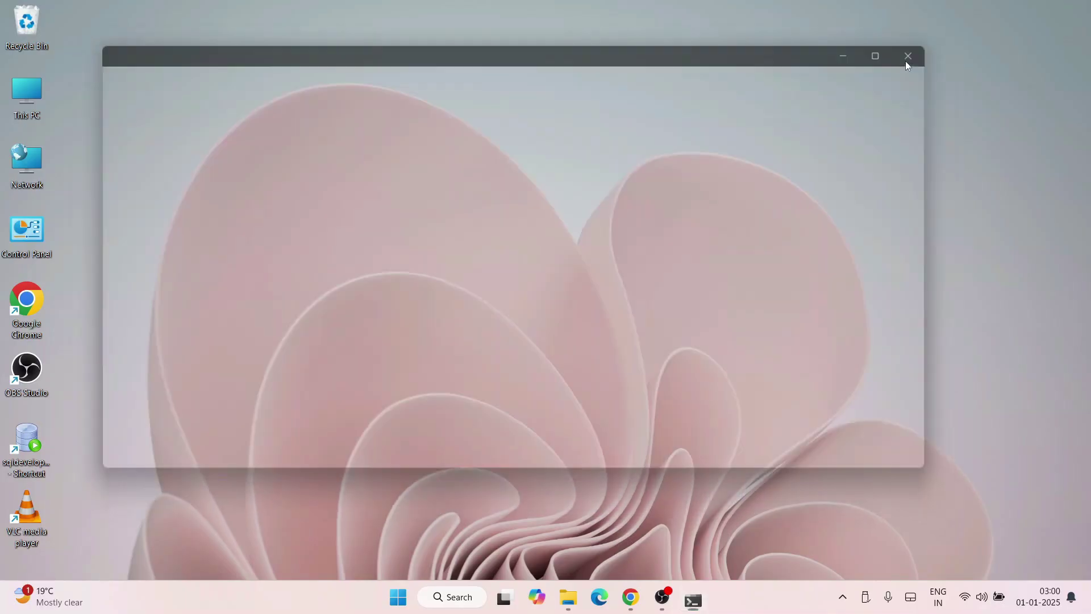
pyautogui.rightClick(196, 53)
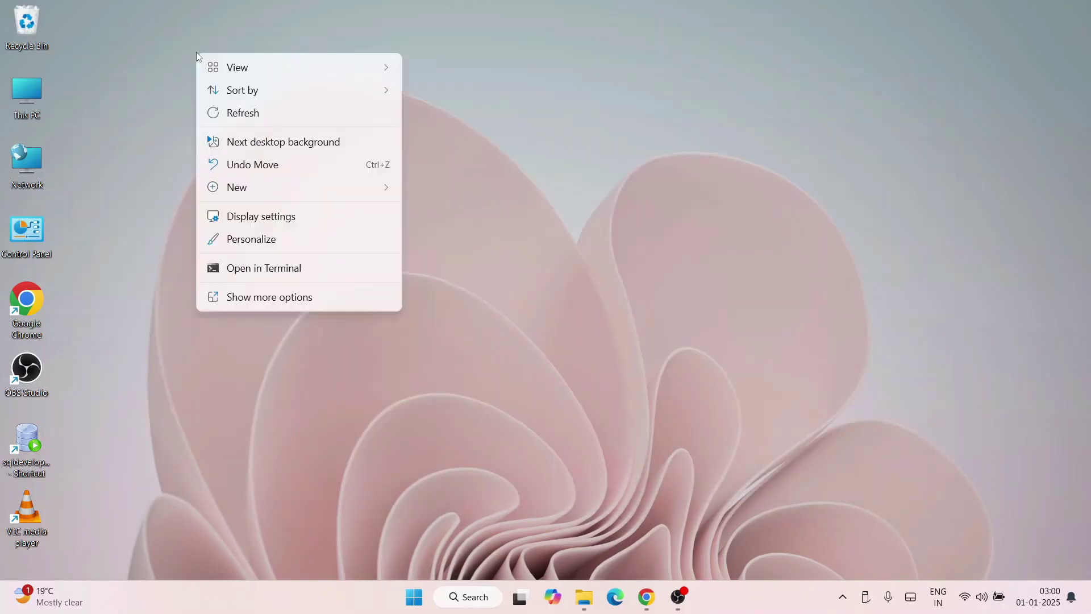
pyautogui.click(284, 143)
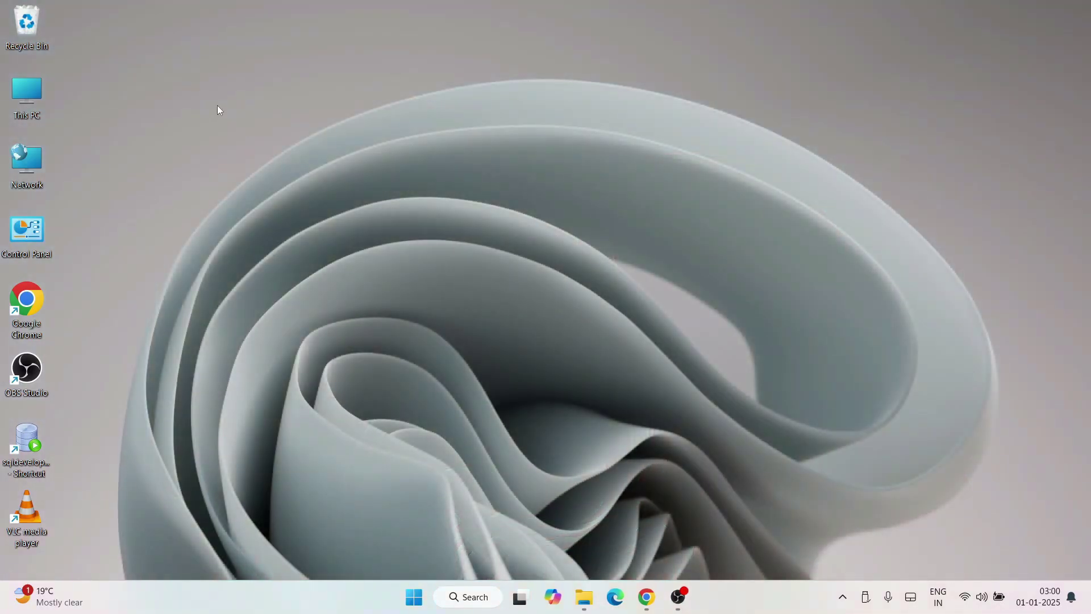
# Create a new desktop folder named 'Java Practice'.
pyautogui.rightClick(218, 106)
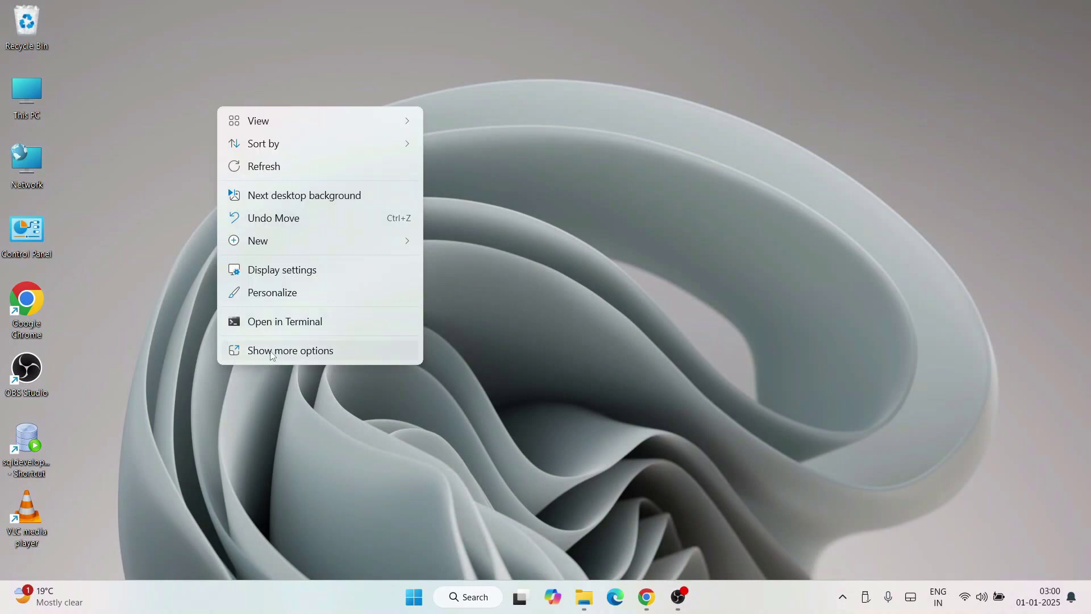
pyautogui.moveTo(276, 240)
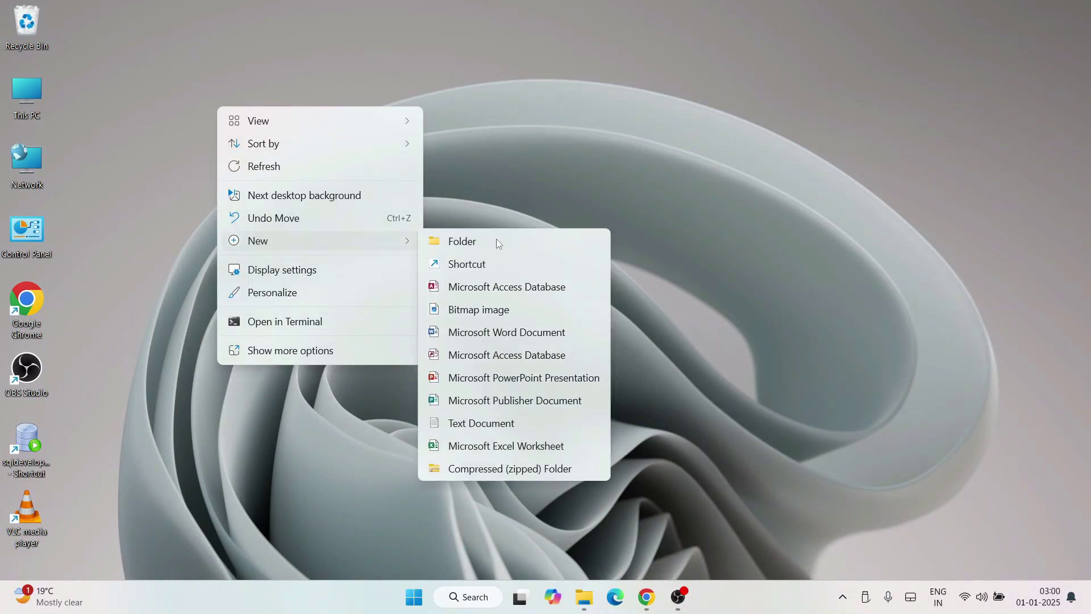
pyautogui.click(480, 242)
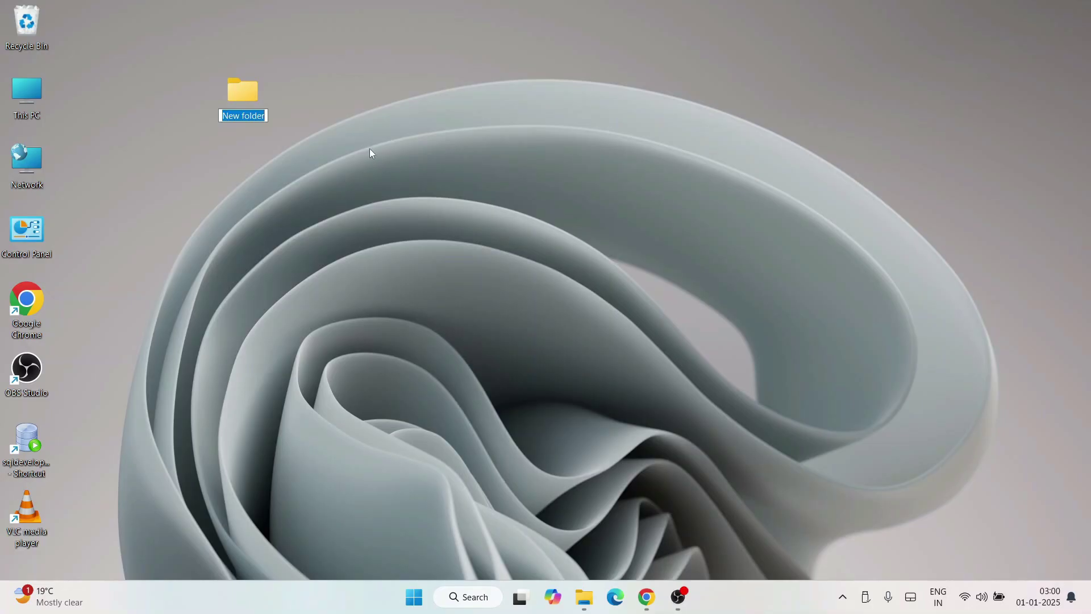
pyautogui.write('Java Practice')
pyautogui.press('Return')
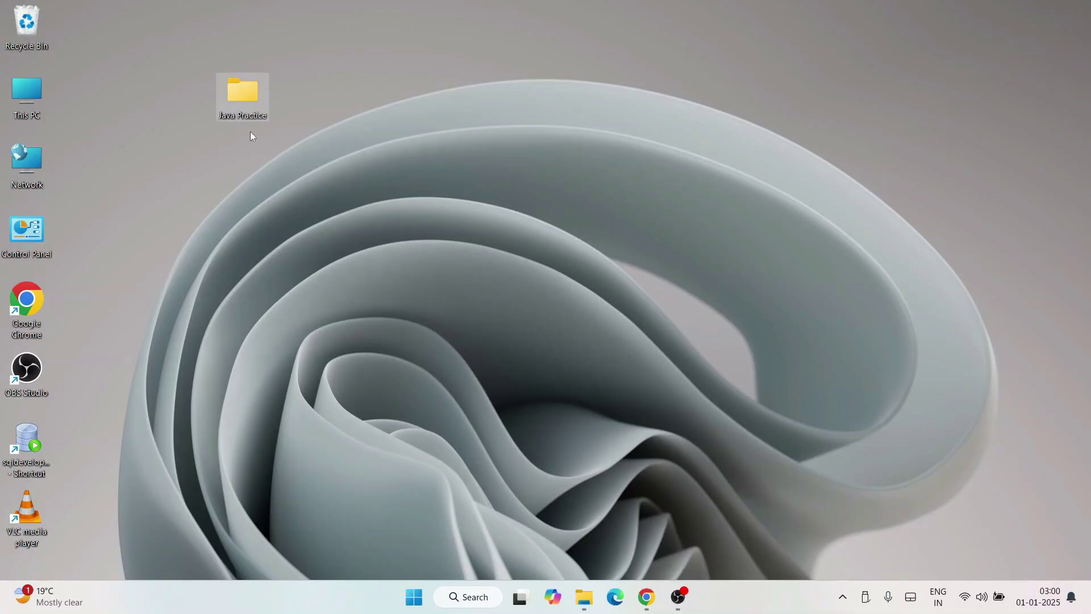
# Inside Java Practice, create a new text document named HelloWorld.java.
pyautogui.doubleClick(242, 97)
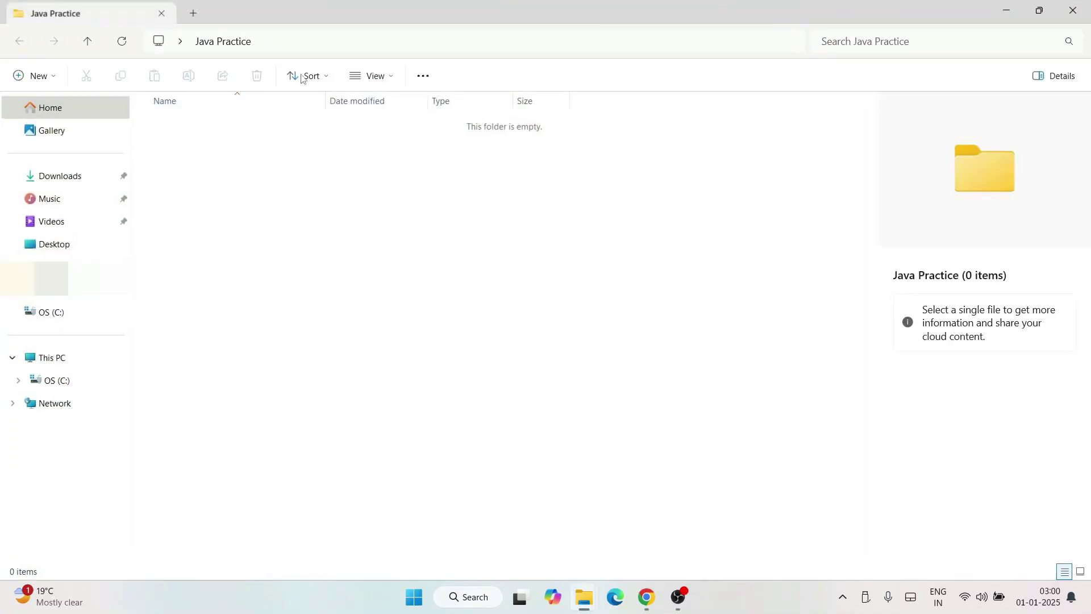
pyautogui.rightClick(248, 199)
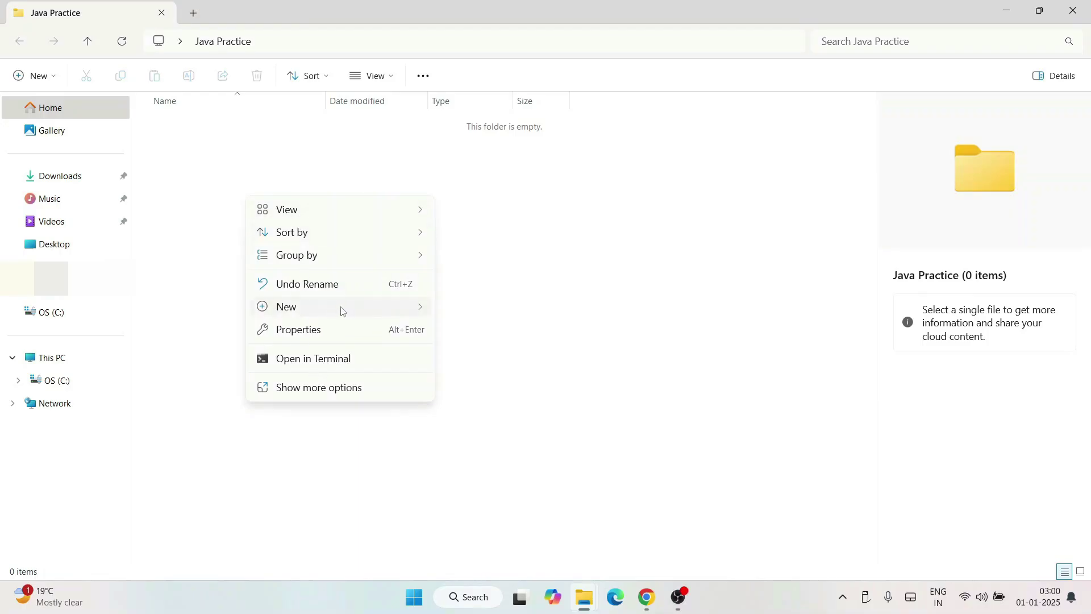
pyautogui.moveTo(339, 308)
pyautogui.click(492, 491)
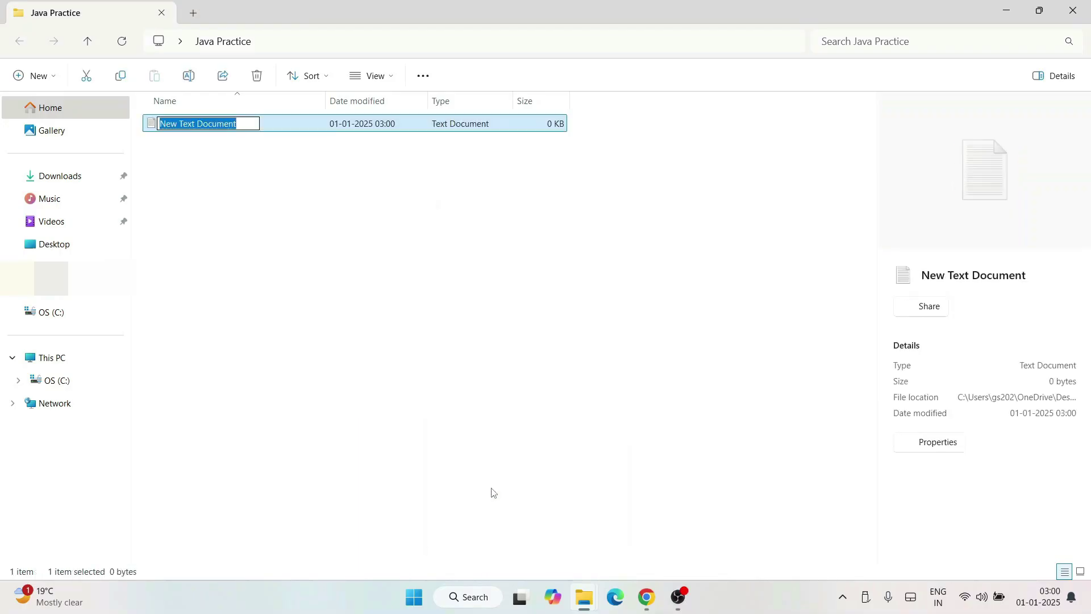
pyautogui.write('H')
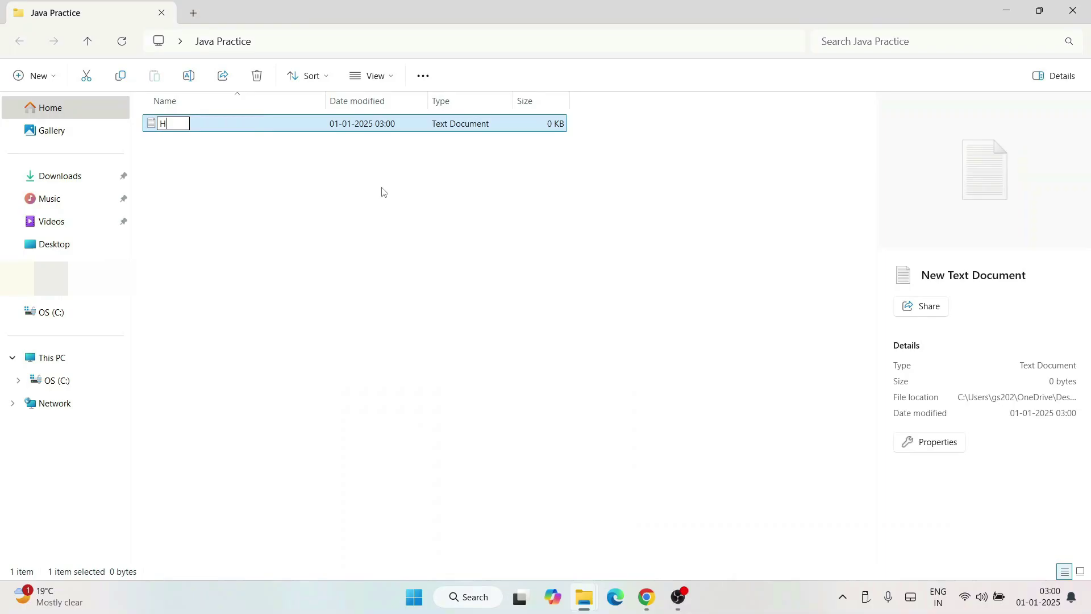
pyautogui.write('elloWorld')
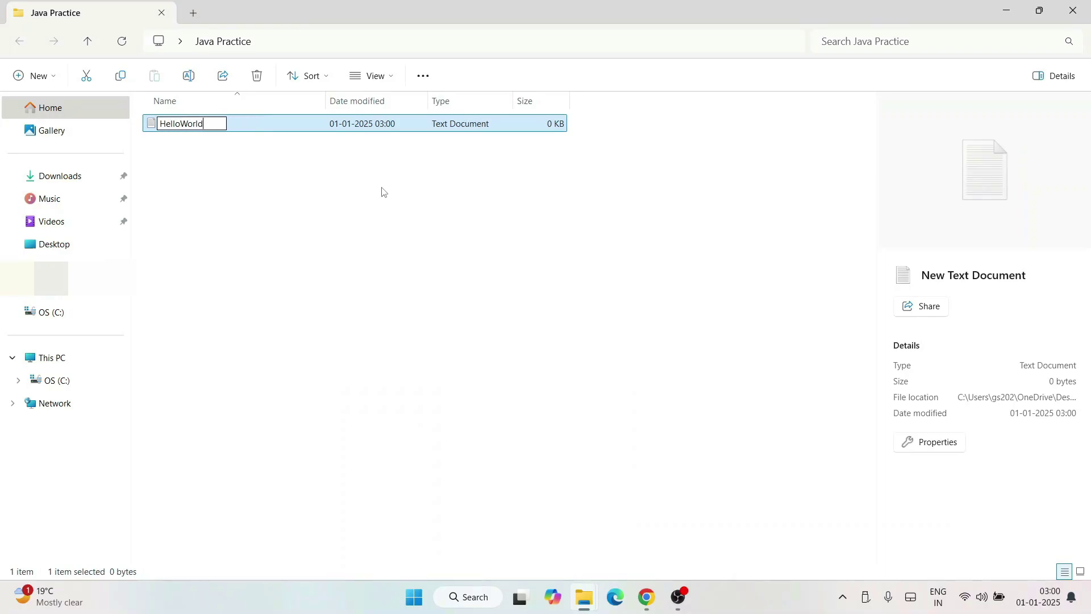
pyautogui.write('.java')
pyautogui.press('Return')
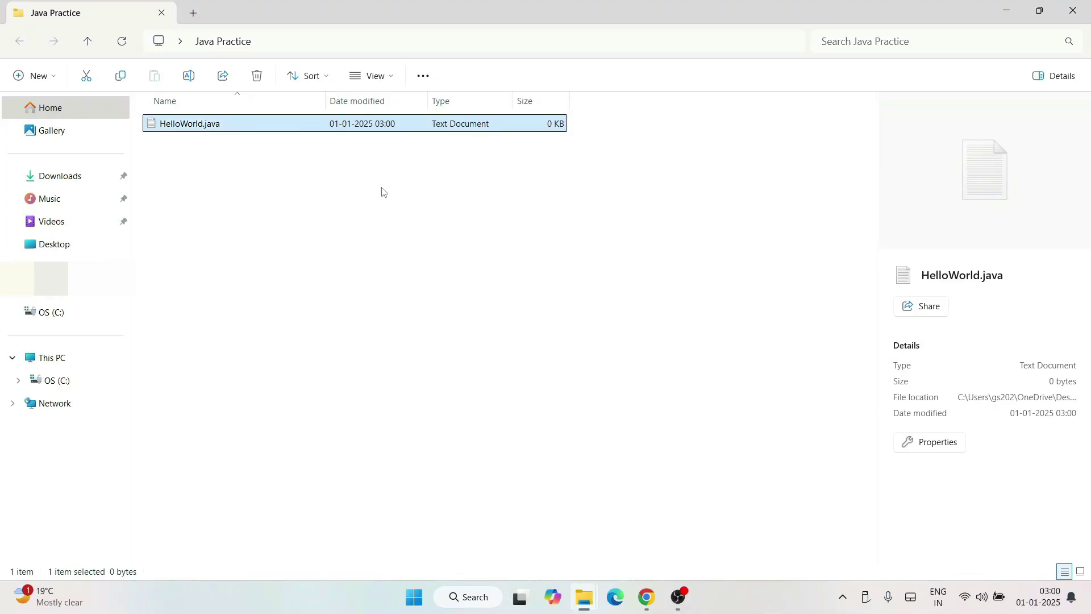
# Turn on file name extensions in the folder view.
pyautogui.click(382, 192)
pyautogui.click(246, 126)
pyautogui.click(371, 76)
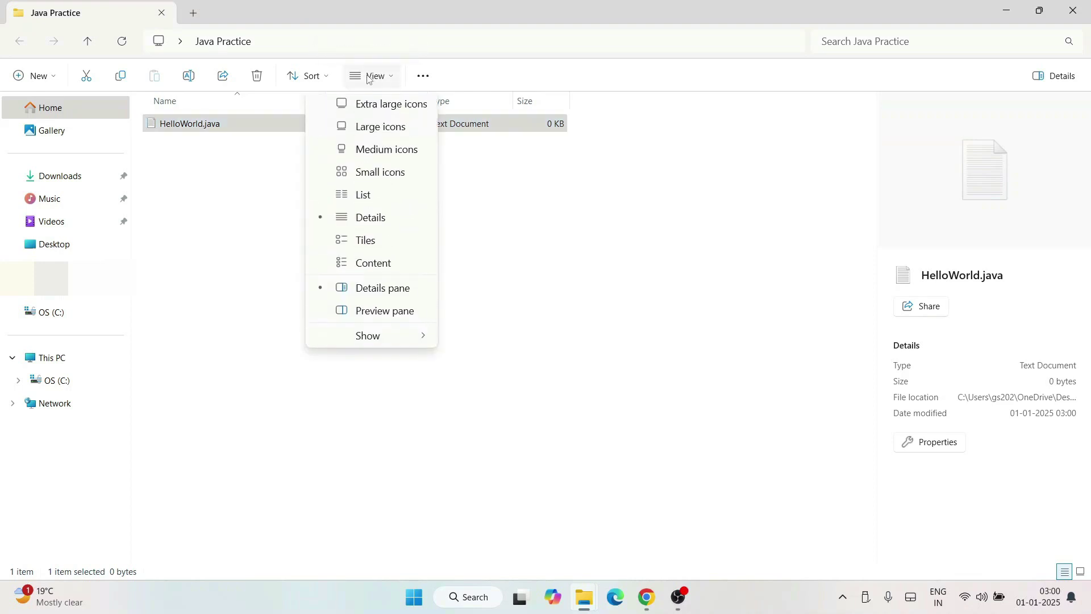
pyautogui.moveTo(360, 341)
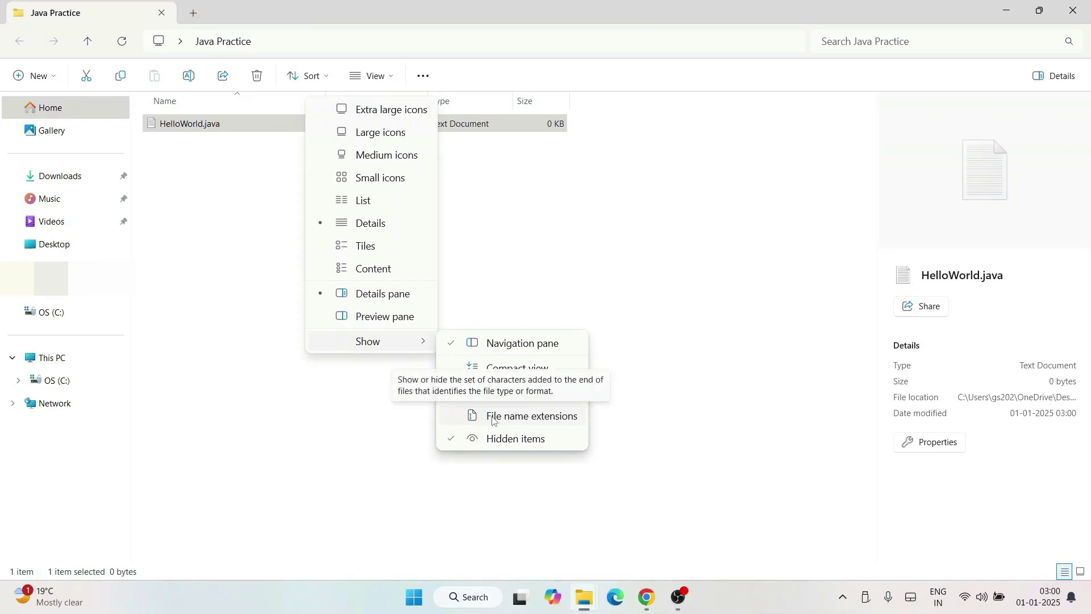
pyautogui.click(520, 421)
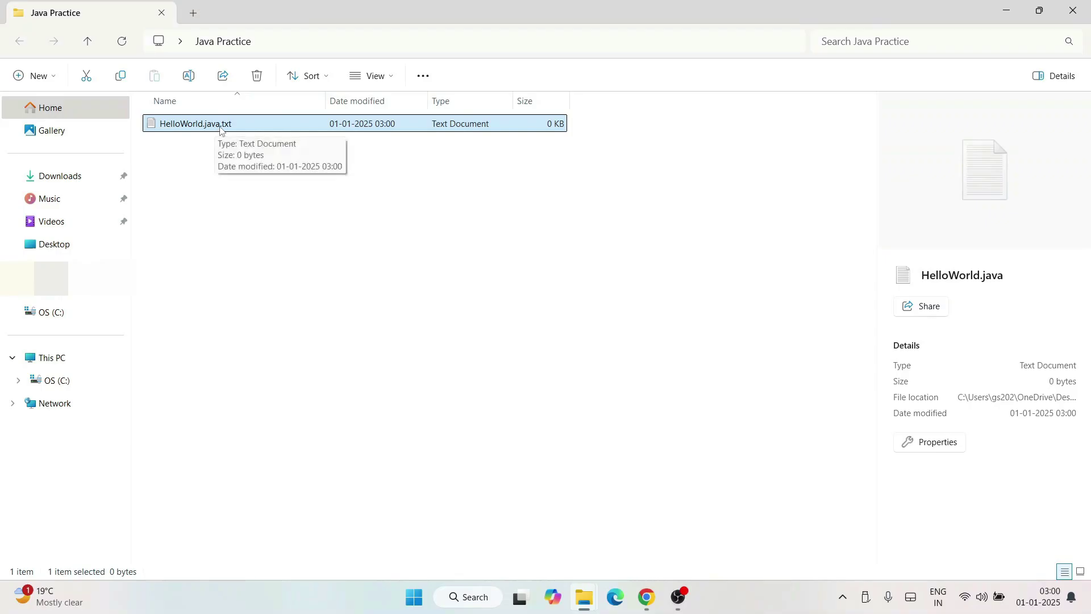
# Rename HelloWorld.java.txt to HelloWorld.java, accepting the extension change warning.
pyautogui.click(230, 130)
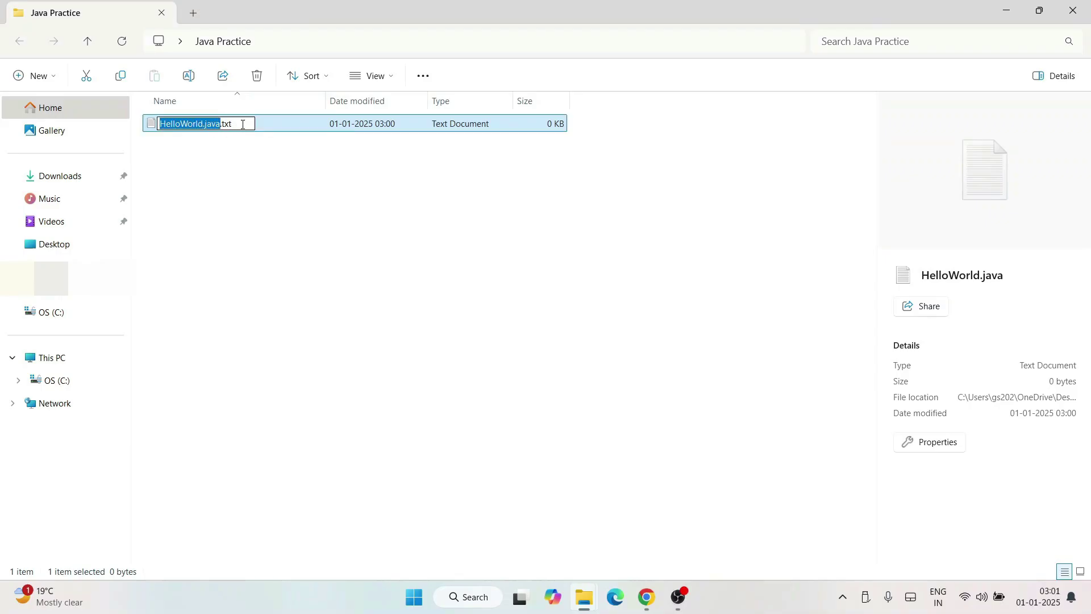
pyautogui.click(242, 124)
pyautogui.press('Return')
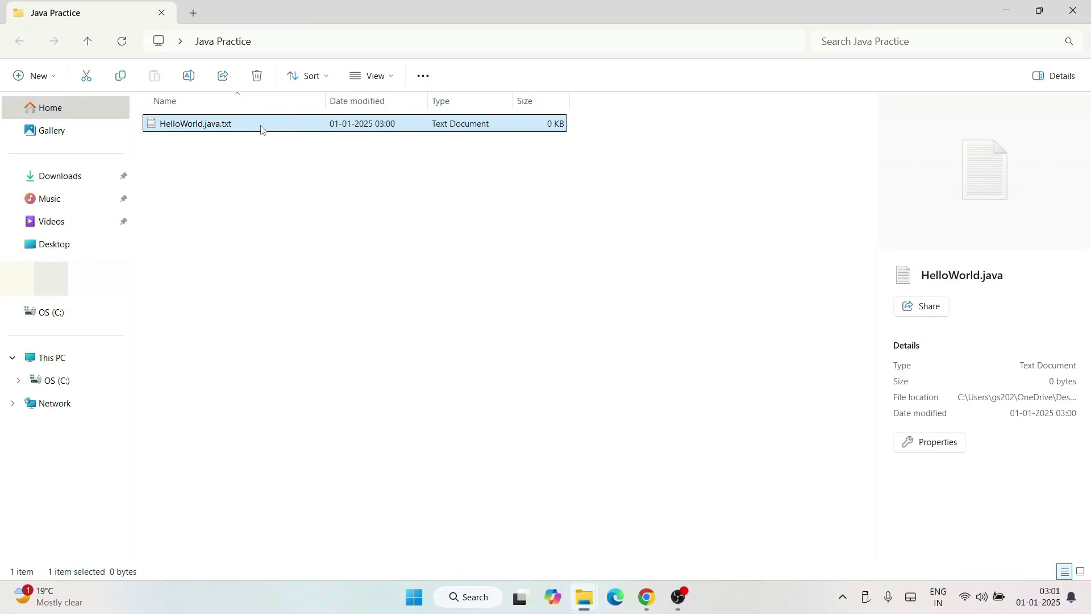
pyautogui.rightClick(262, 128)
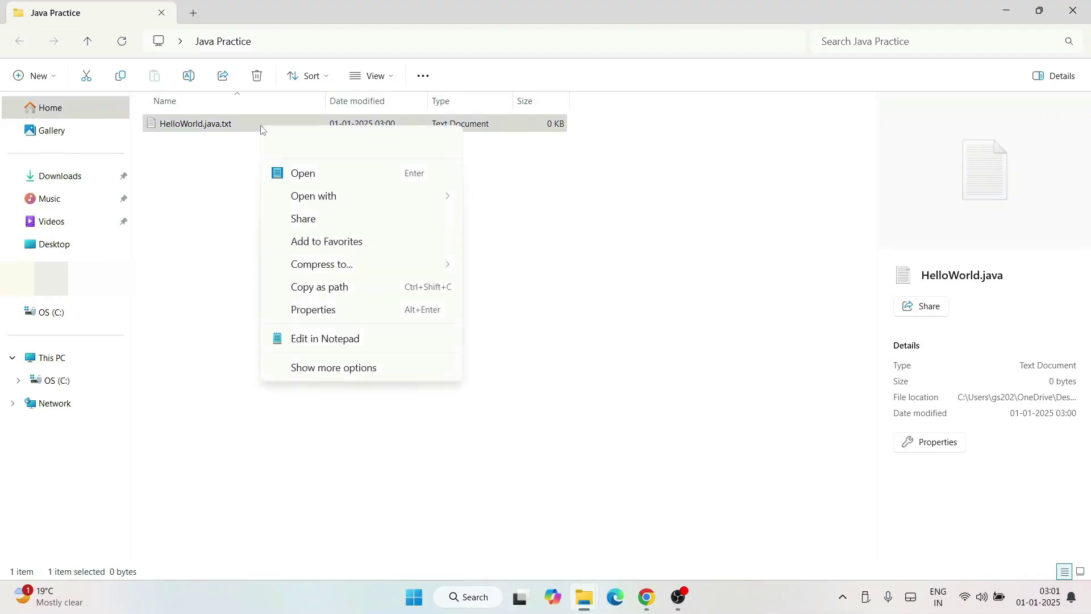
pyautogui.click(330, 369)
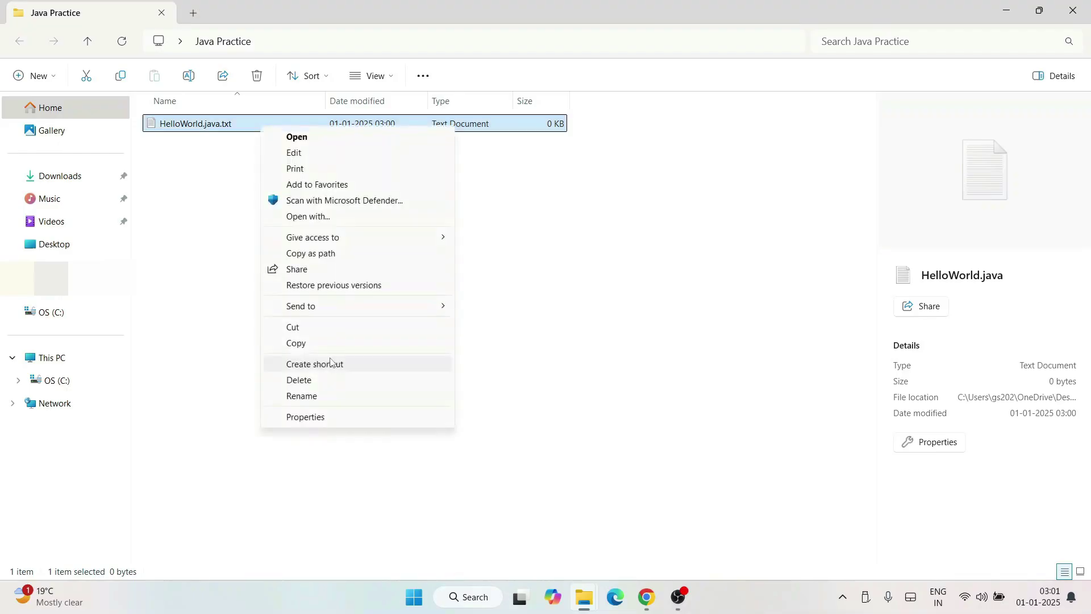
pyautogui.click(311, 398)
pyautogui.moveTo(244, 126); pyautogui.dragTo(225, 134)
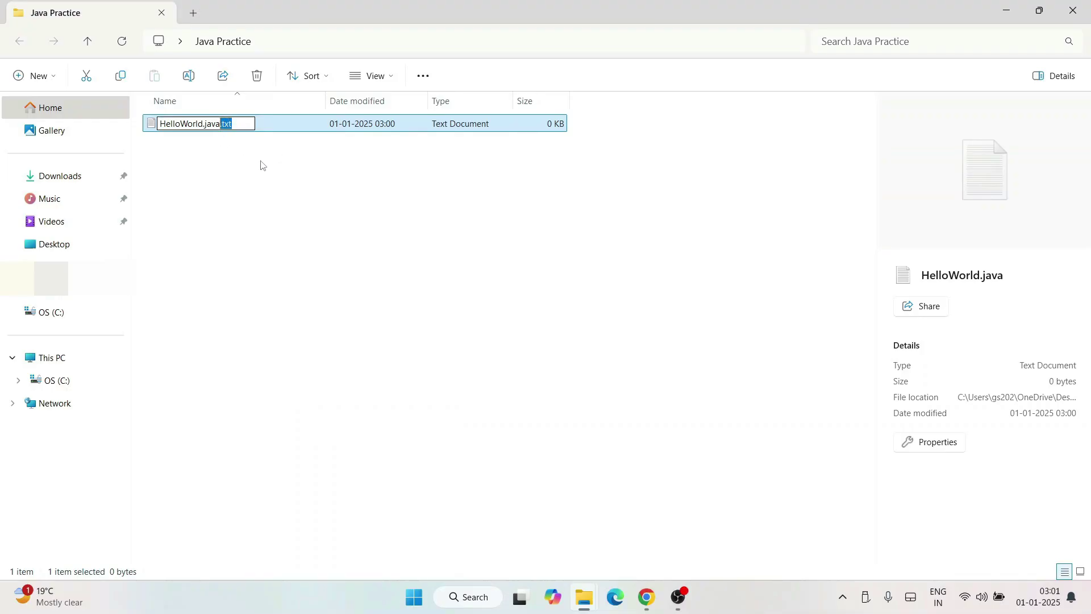
pyautogui.press('BackSpace')
pyautogui.press('Return')
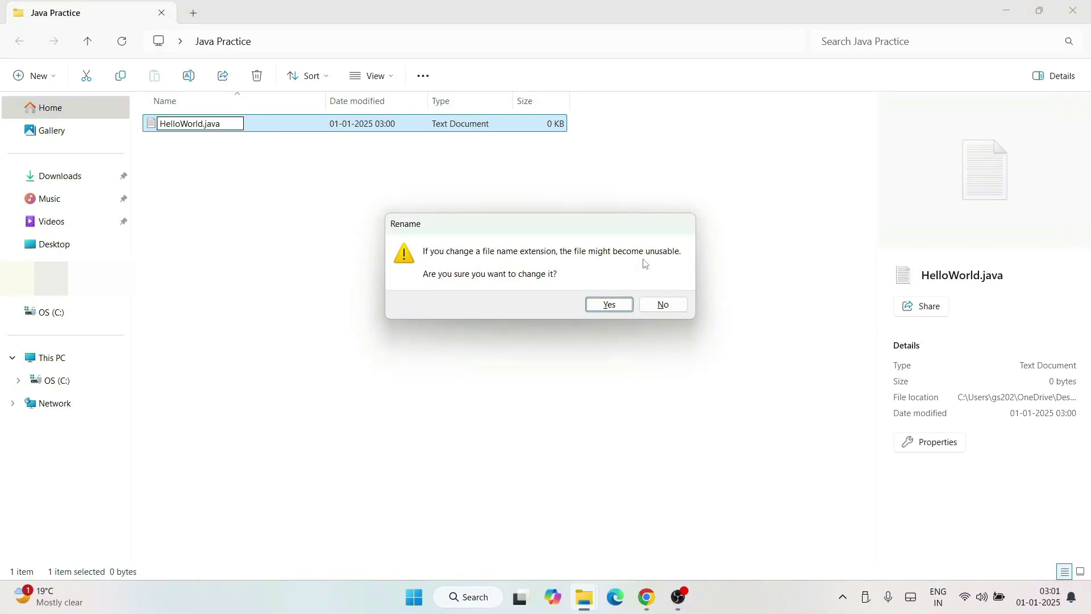
pyautogui.click(617, 305)
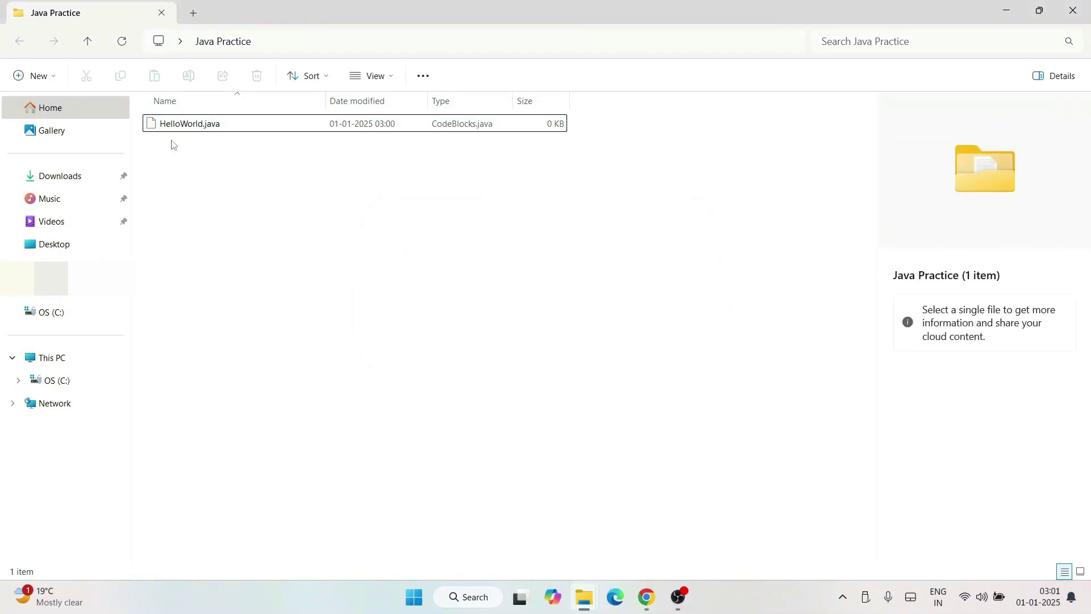
pyautogui.click(199, 124)
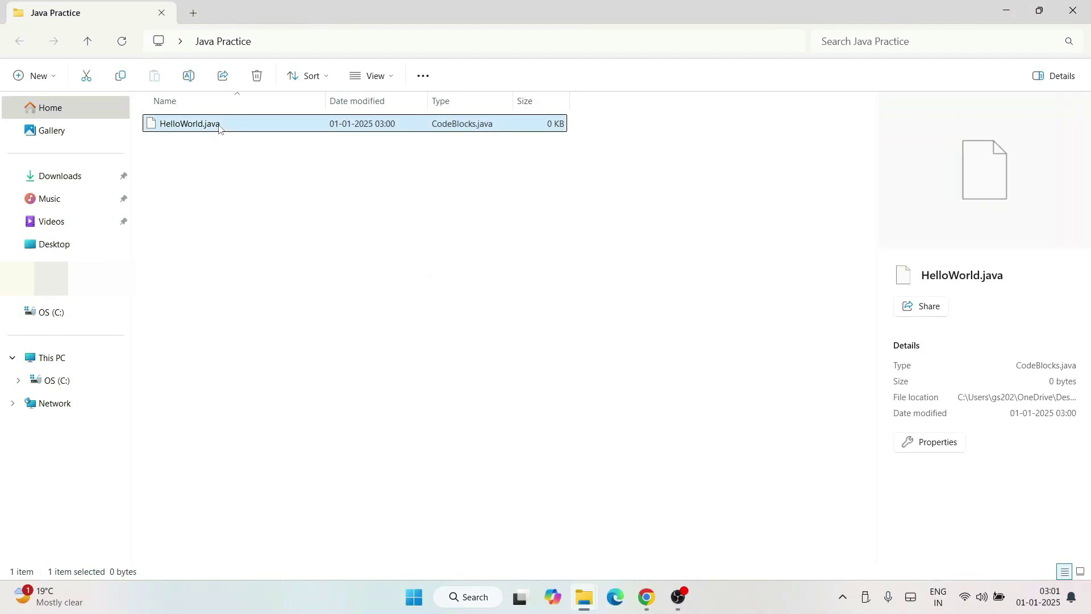
pyautogui.rightClick(220, 128)
# In Notepad, write class HelloWorld with a main method calling System.out.println("Hello World").
pyautogui.moveTo(341, 205)
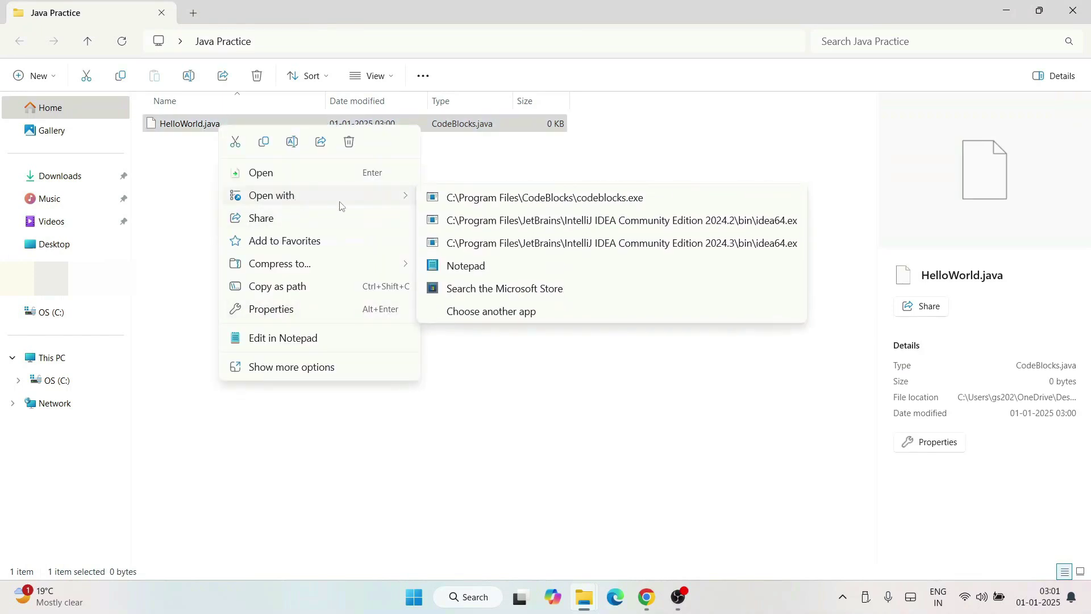
pyautogui.click(468, 266)
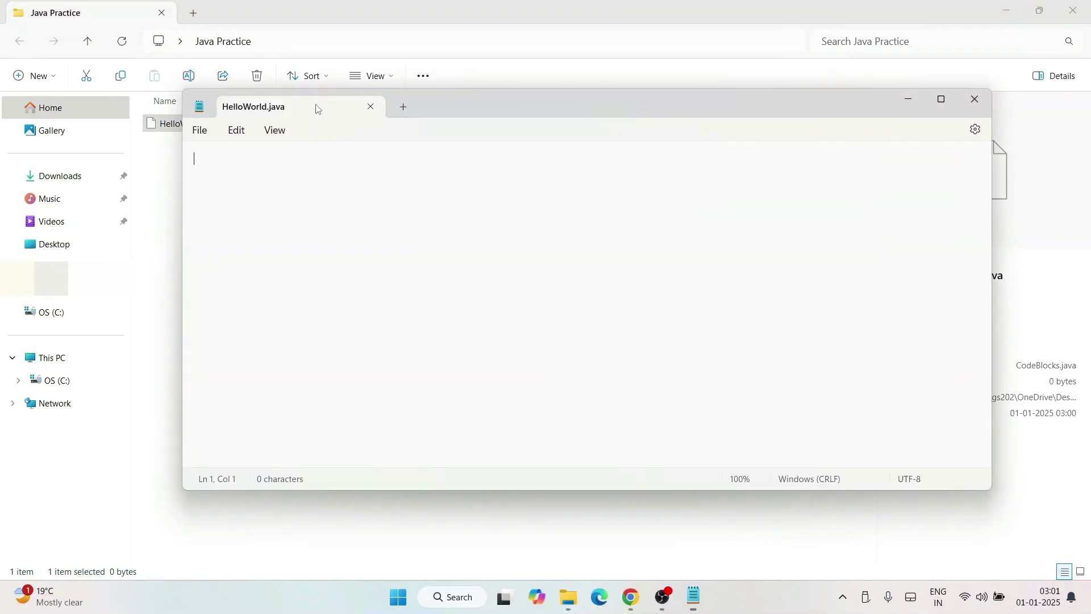
pyautogui.write('cl')
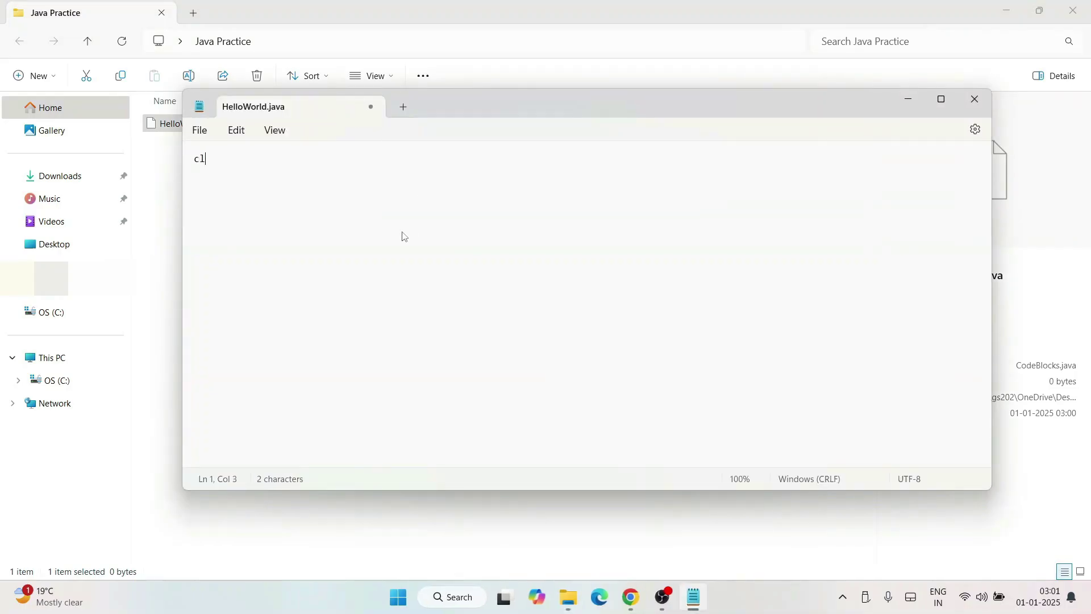
pyautogui.write('ass HelloWorld')
pyautogui.press('Return')
pyautogui.write('{')
pyautogui.press('Return')
pyautogui.press('Return')
pyautogui.press('Return')
pyautogui.write('}')
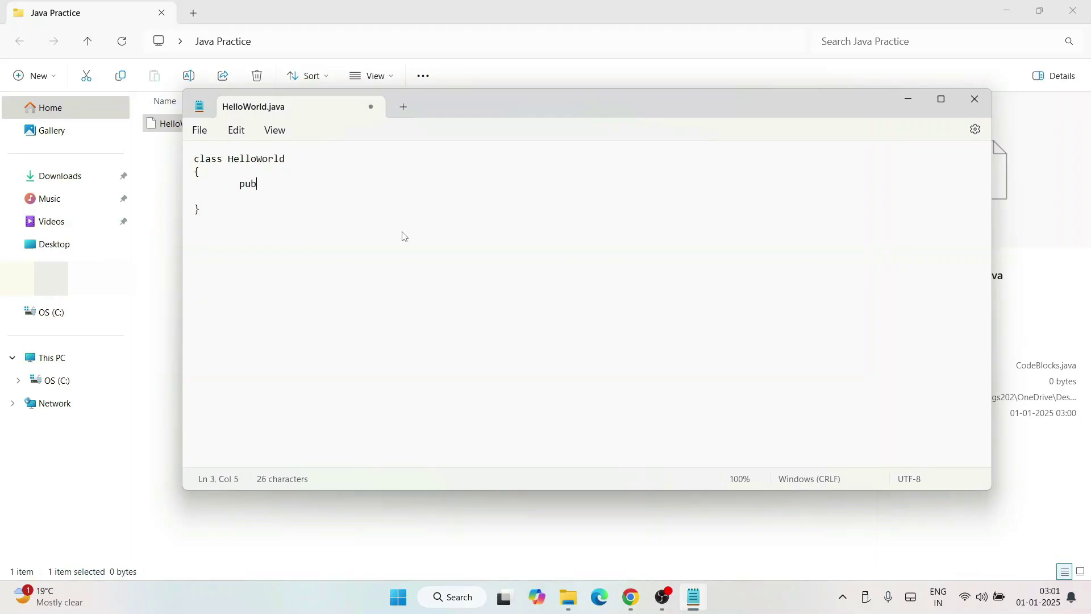
pyautogui.write('c static void main(')
pyautogui.write('String args[])')
pyautogui.press('Return')
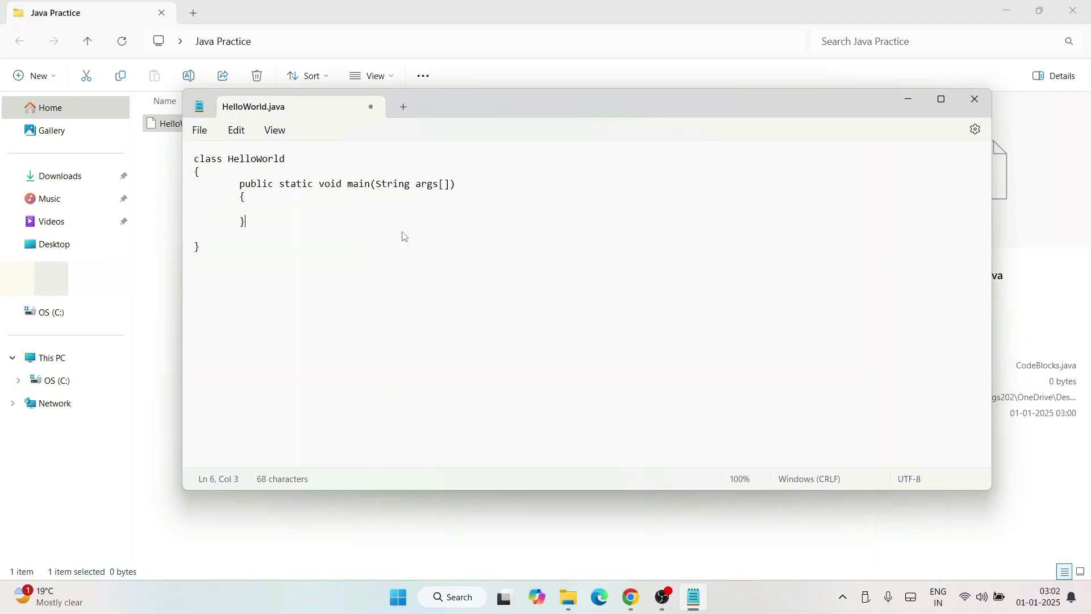
pyautogui.write('System.out.println("Hell')
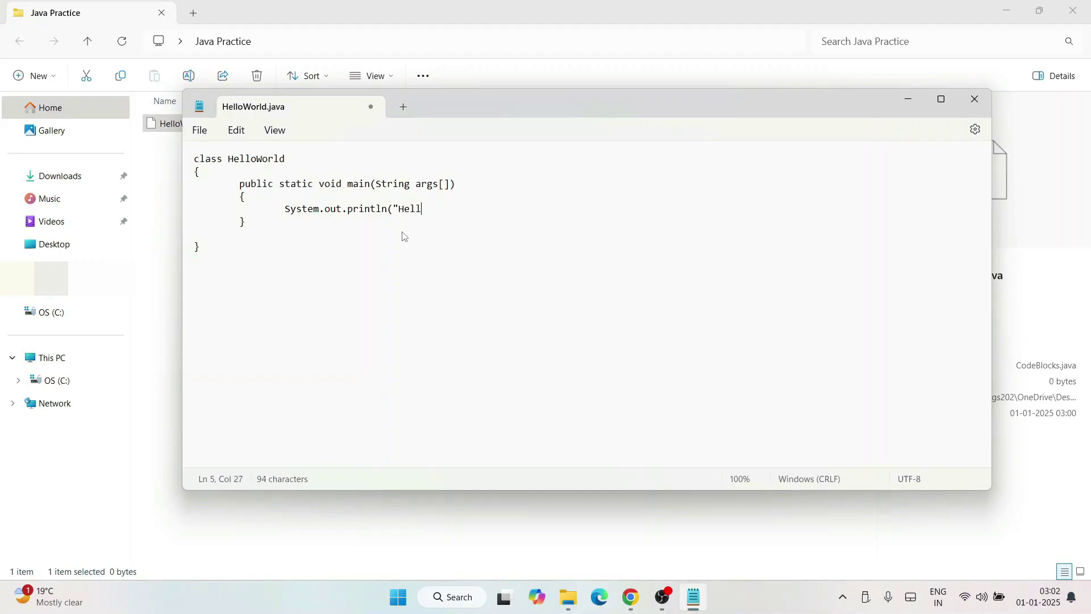
pyautogui.write('o World");')
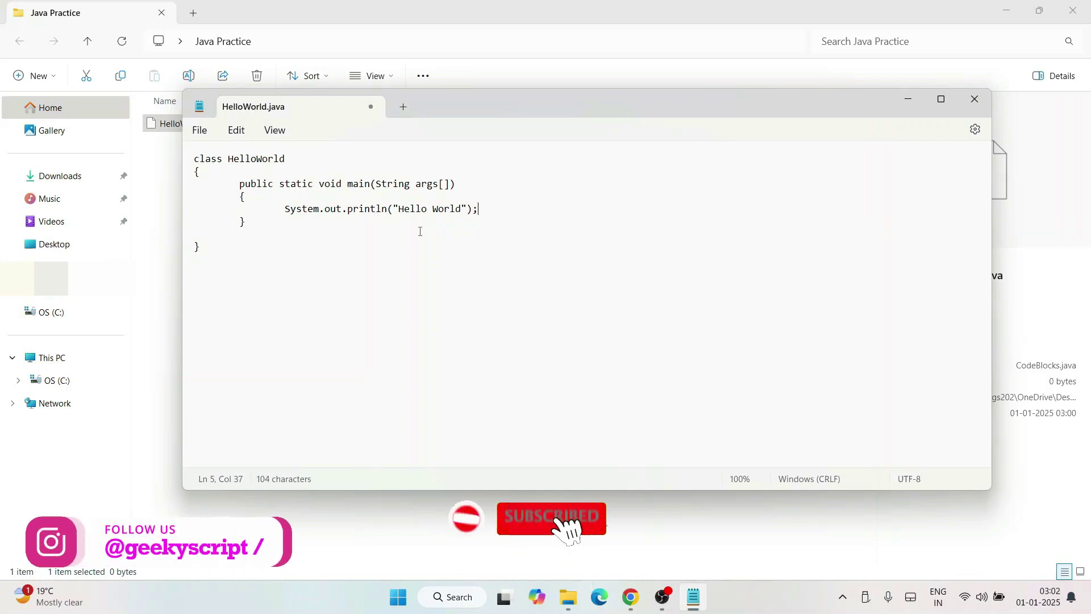
# Change the printed text to "Hello World!!" and save HelloWorld.java.
pyautogui.hotkey('ctrl', 'a')
pyautogui.click(446, 209)
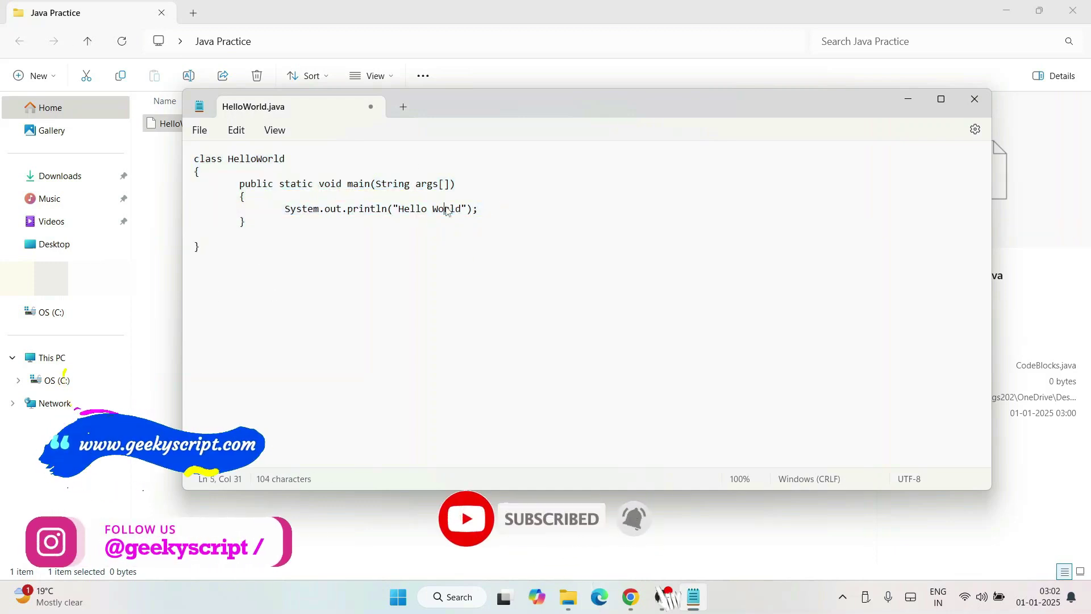
pyautogui.click(462, 209)
pyautogui.write('!!')
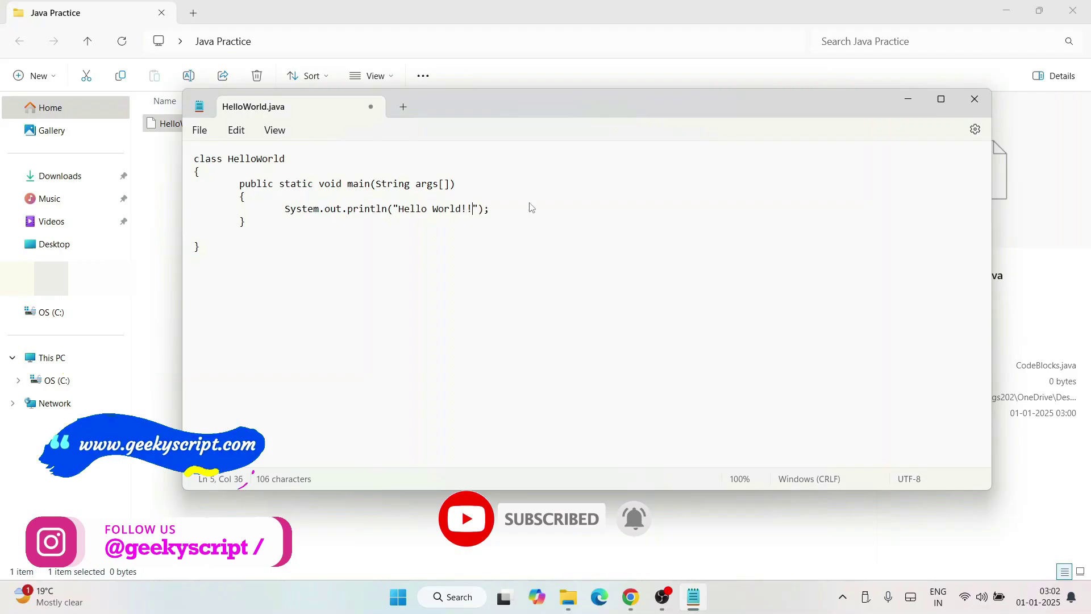
pyautogui.click(548, 235)
pyautogui.click(202, 132)
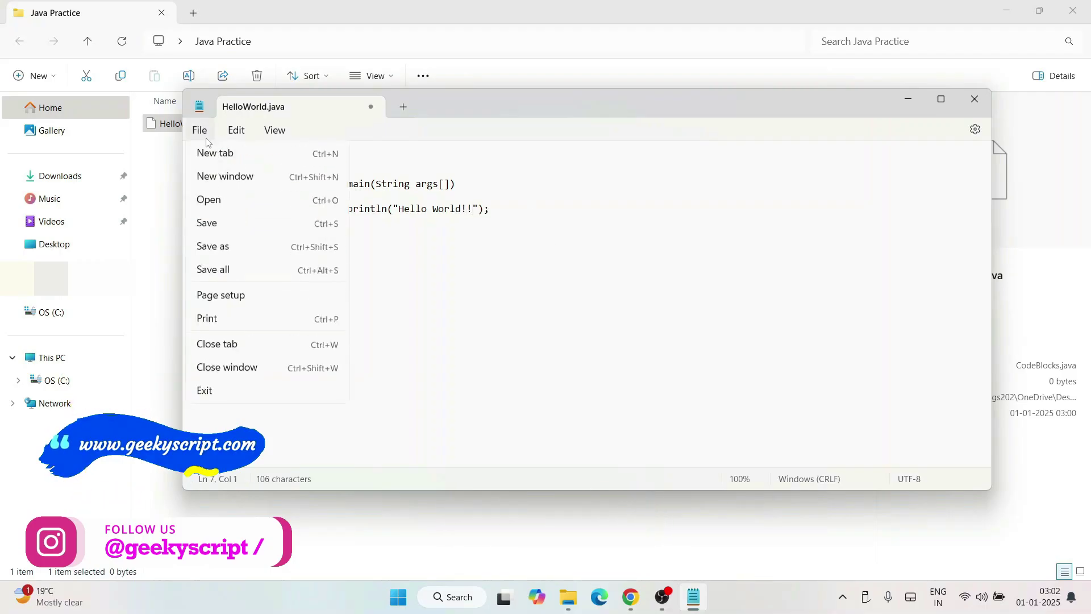
pyautogui.click(207, 223)
pyautogui.hotkey('ctrl', 'a')
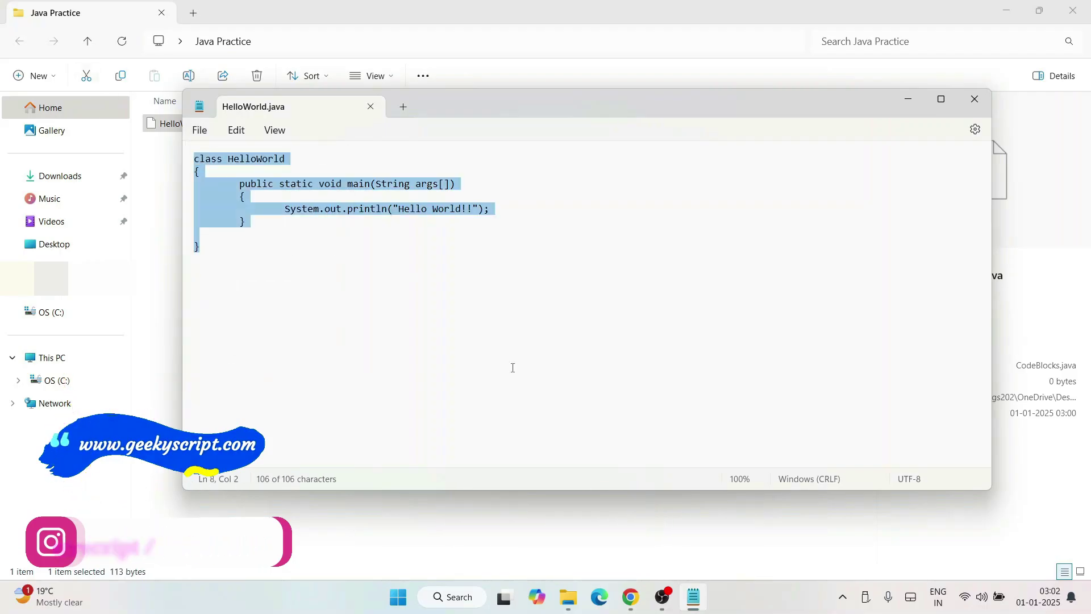
pyautogui.click(293, 370)
pyautogui.click(151, 191)
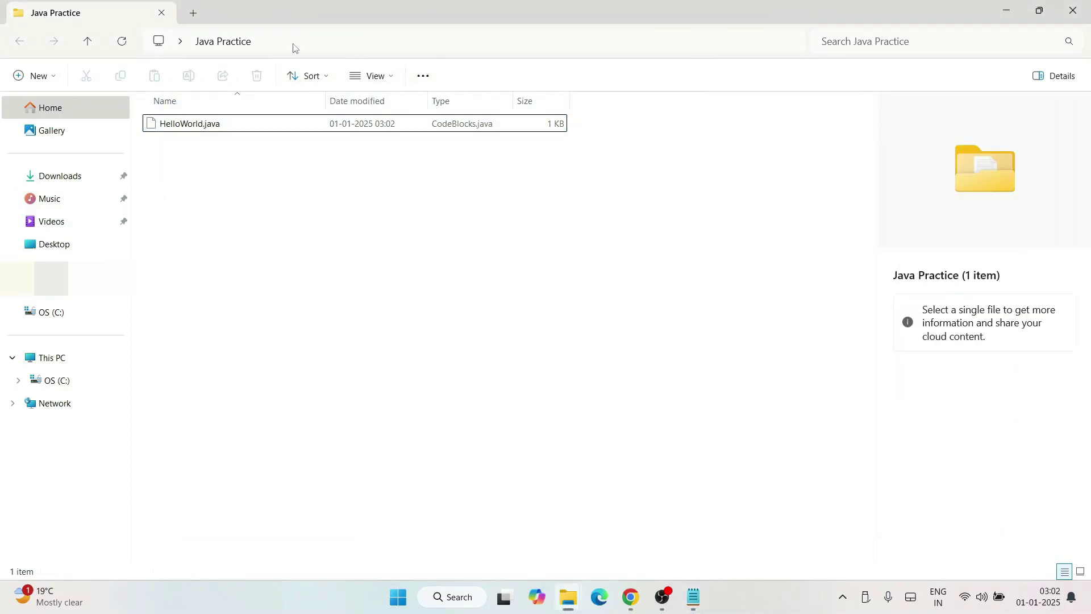
# Open a Command Prompt in the Java Practice folder via the address bar.
pyautogui.click(333, 44)
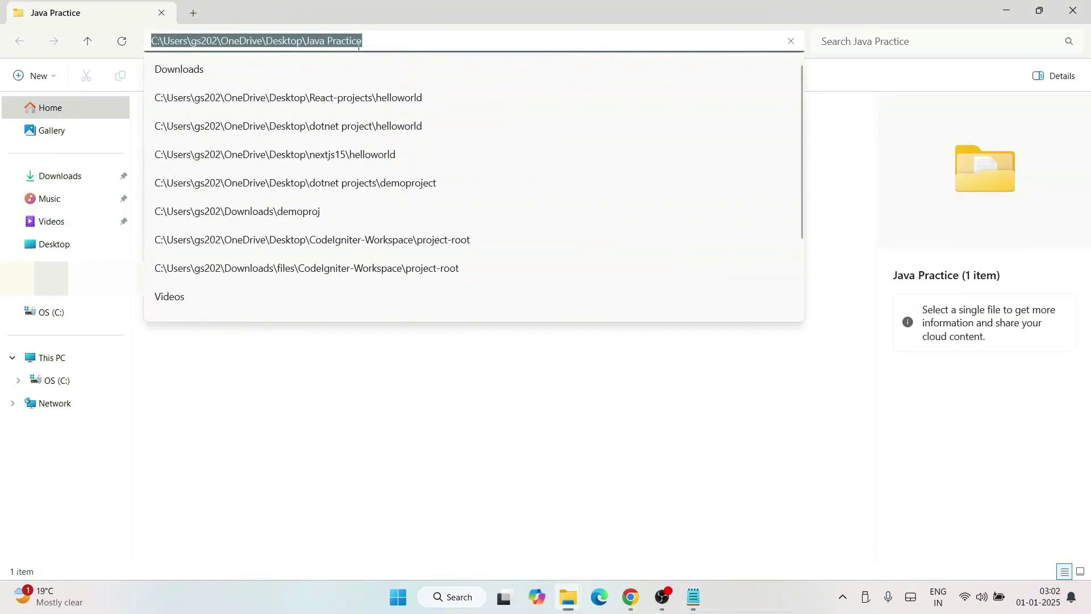
pyautogui.write('cmd')
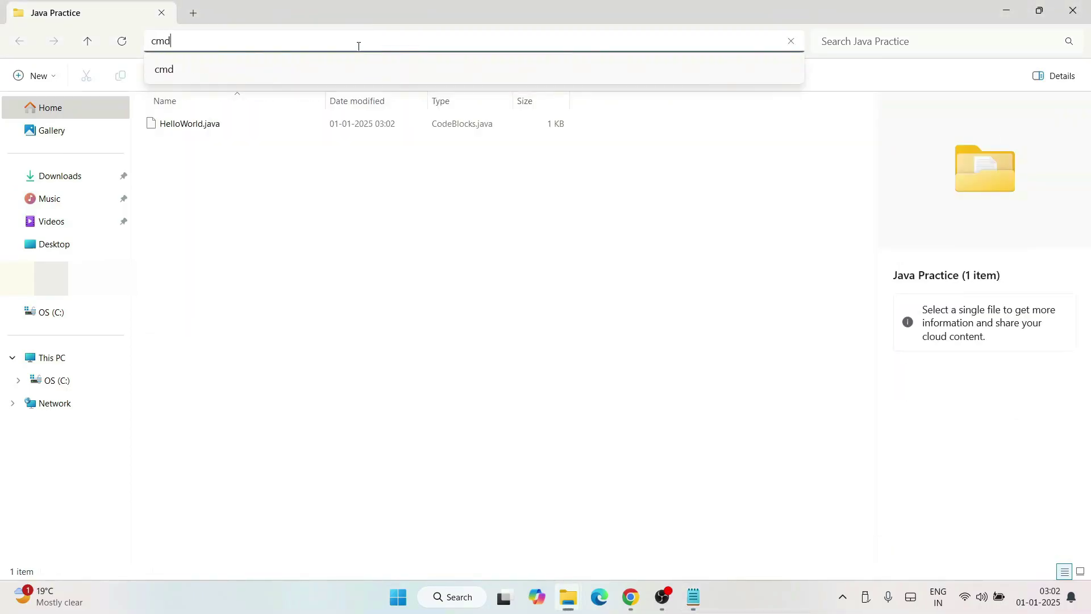
pyautogui.press('Return')
pyautogui.moveTo(342, 94); pyautogui.dragTo(578, 120)
pyautogui.moveTo(359, 183); pyautogui.dragTo(635, 202)
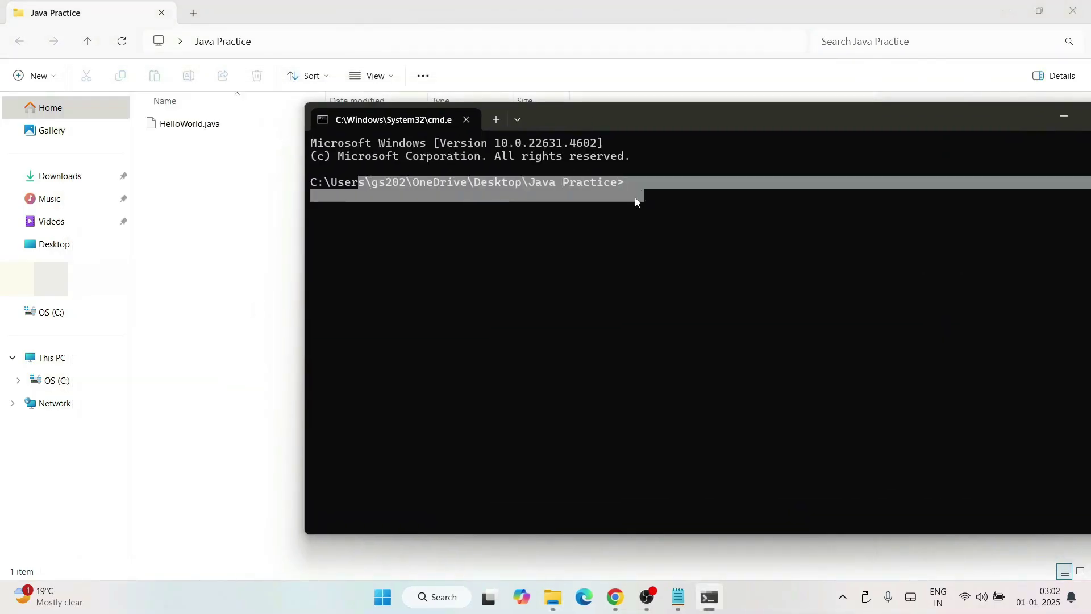
pyautogui.click(636, 202)
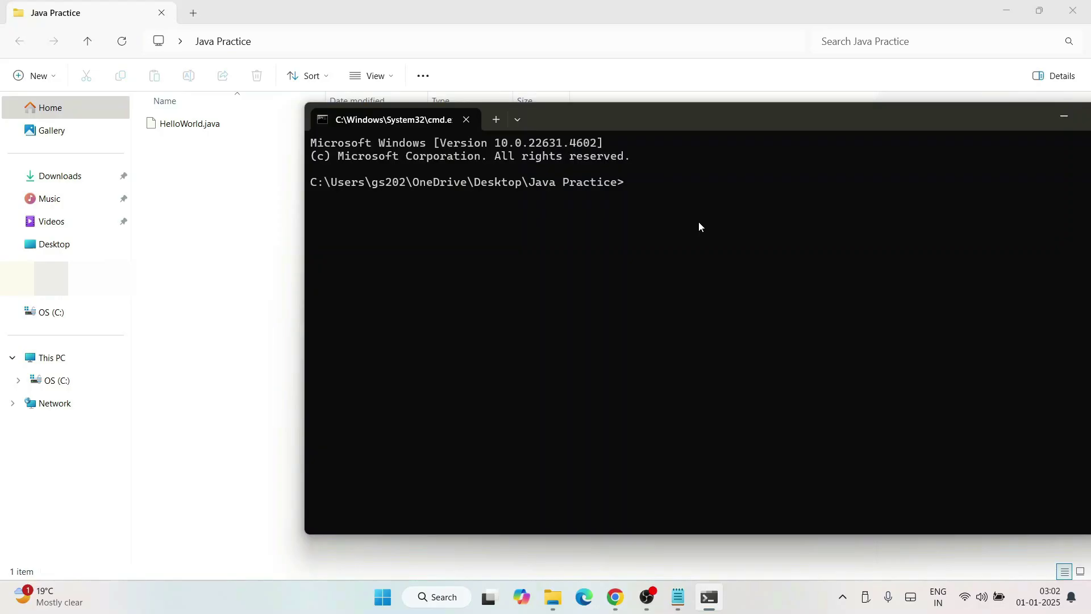
# Compile HelloWorld.java with javac and run HelloWorld, printing Hello World!!
pyautogui.write('javac HelloWorld.java')
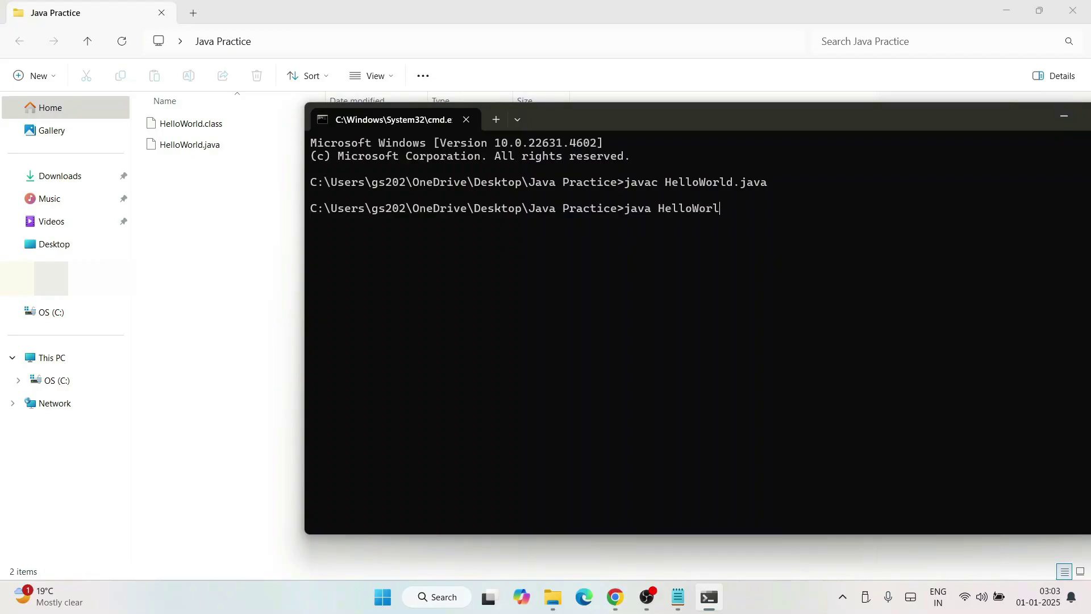
pyautogui.press('Return')
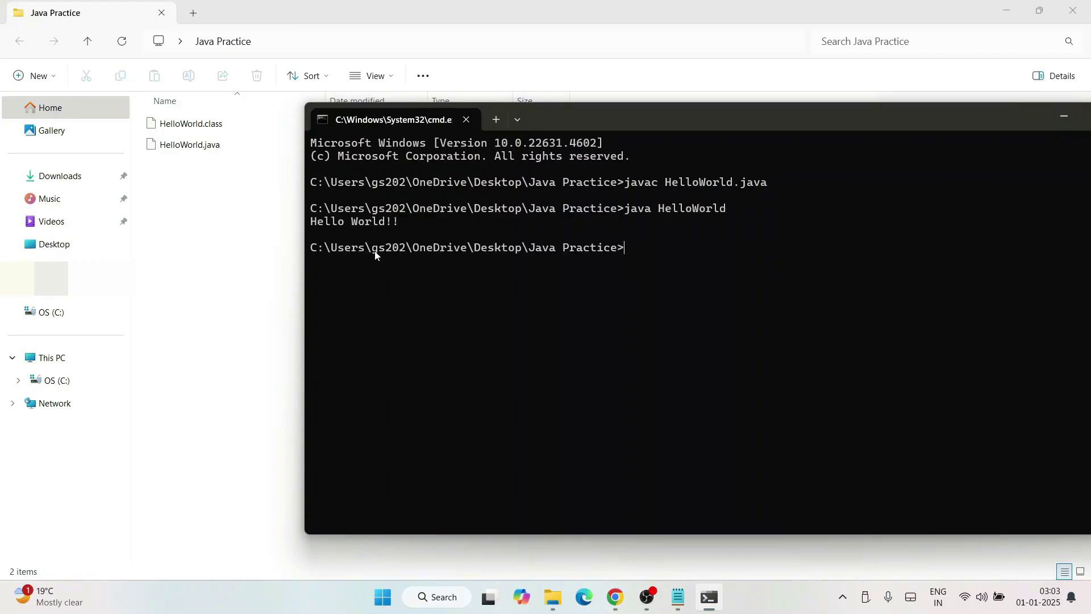
pyautogui.moveTo(411, 216); pyautogui.dragTo(318, 266)
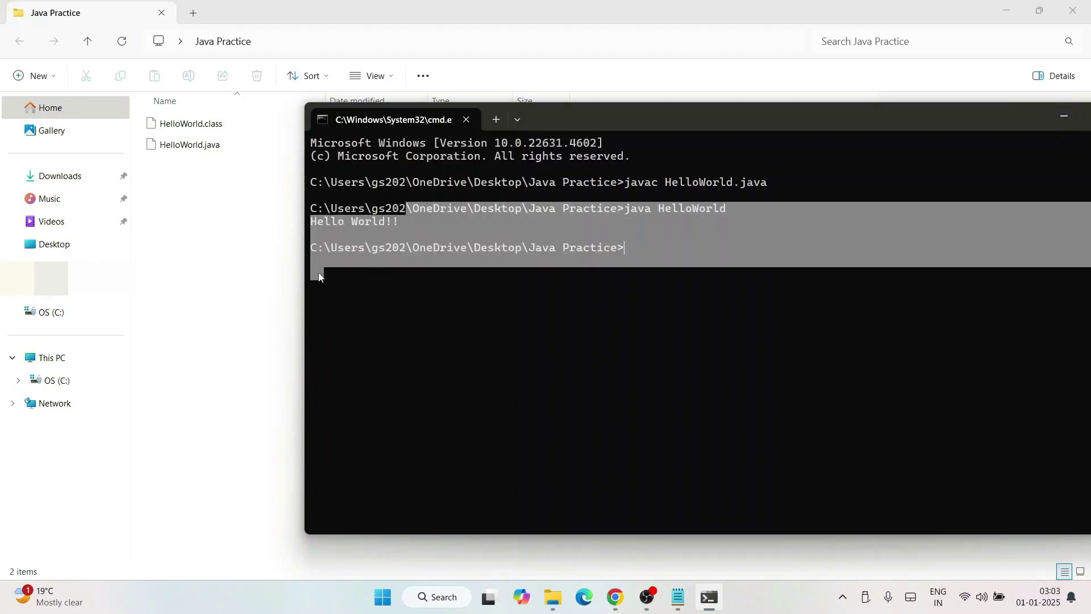
pyautogui.click(441, 241)
# Compare the "Hello World!!" string in the code with the output, then copy the output line.
pyautogui.click(679, 597)
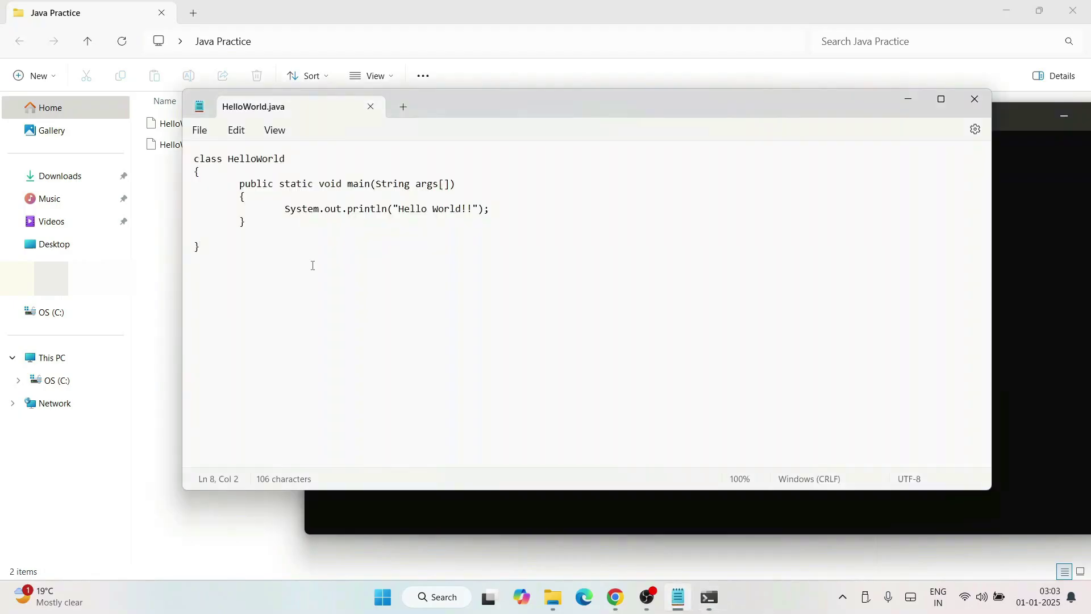
pyautogui.moveTo(396, 209); pyautogui.dragTo(478, 211)
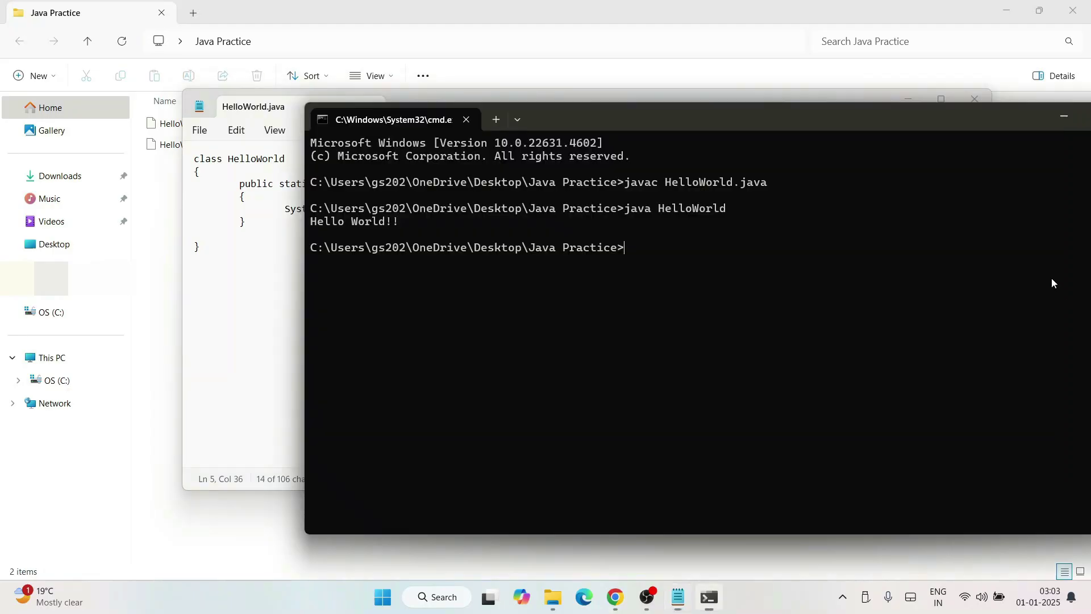
pyautogui.click(1056, 286)
pyautogui.moveTo(418, 222); pyautogui.dragTo(244, 222)
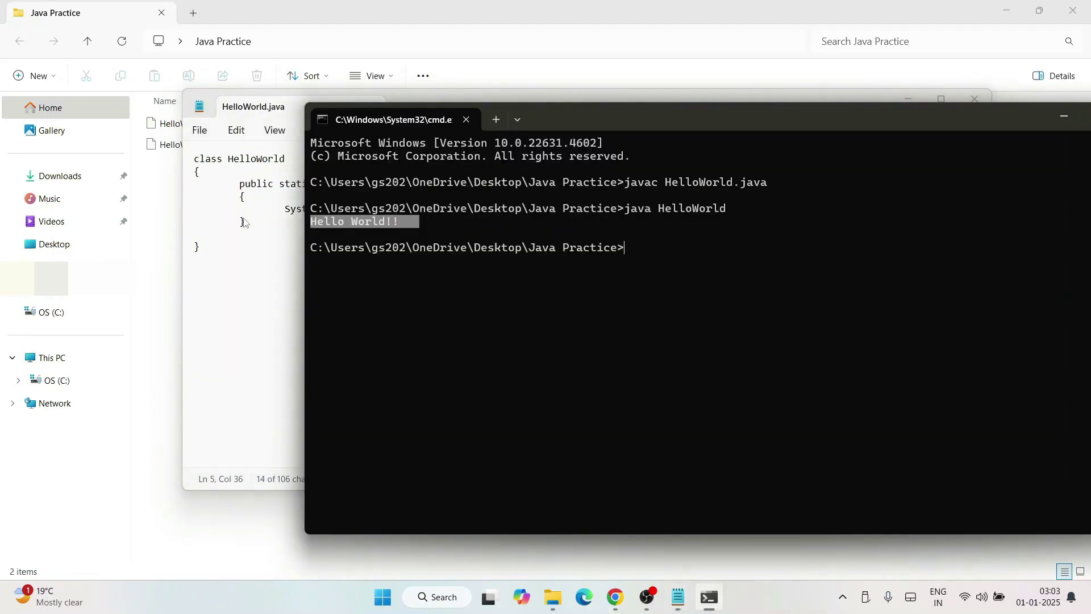
pyautogui.hotkey('ctrl', 'c')
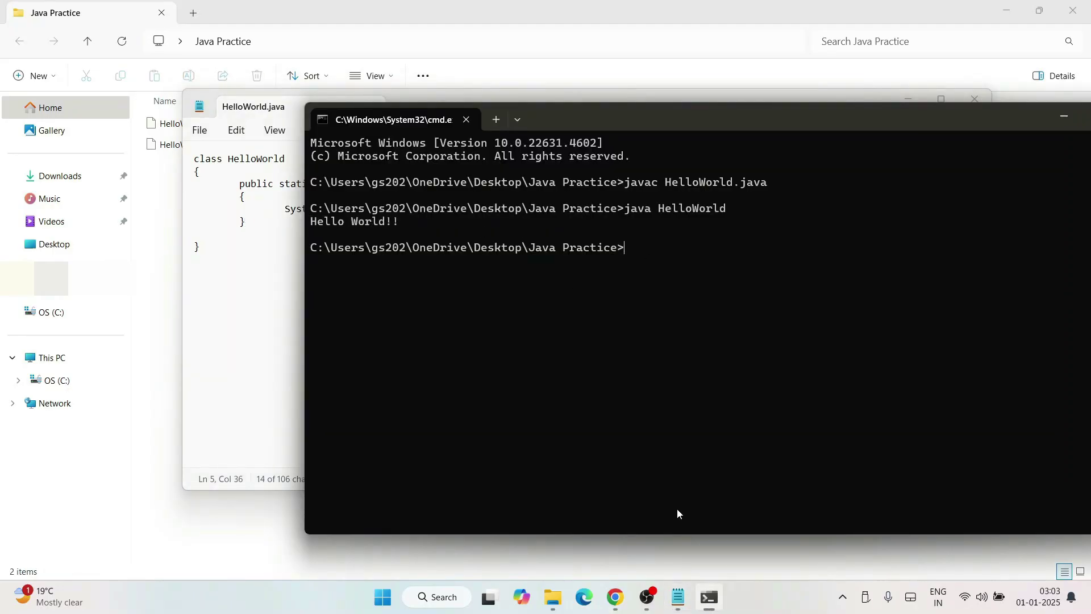
pyautogui.click(616, 598)
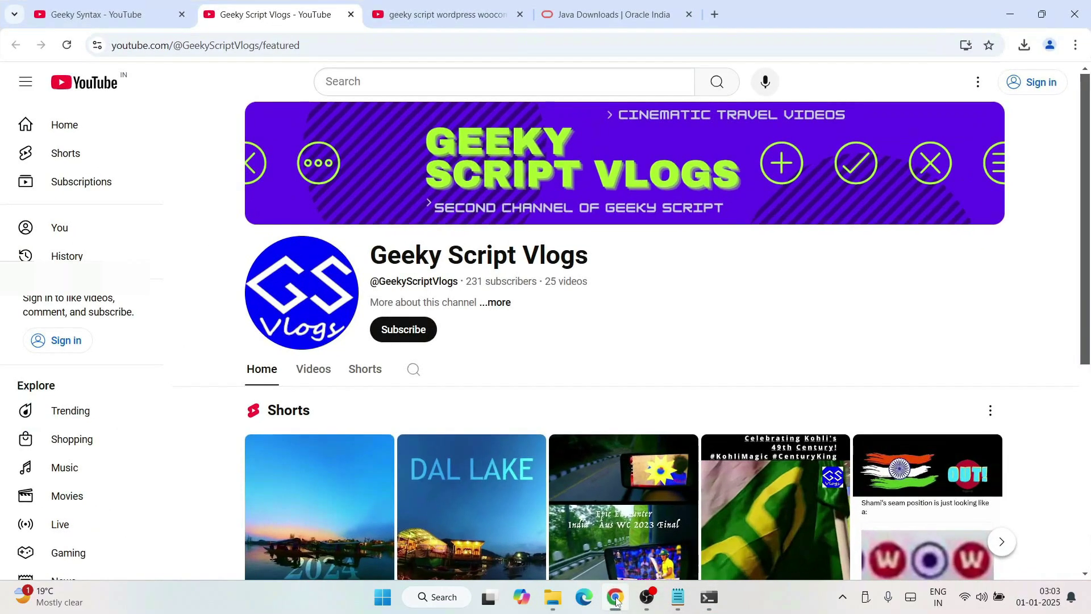
pyautogui.click(126, 5)
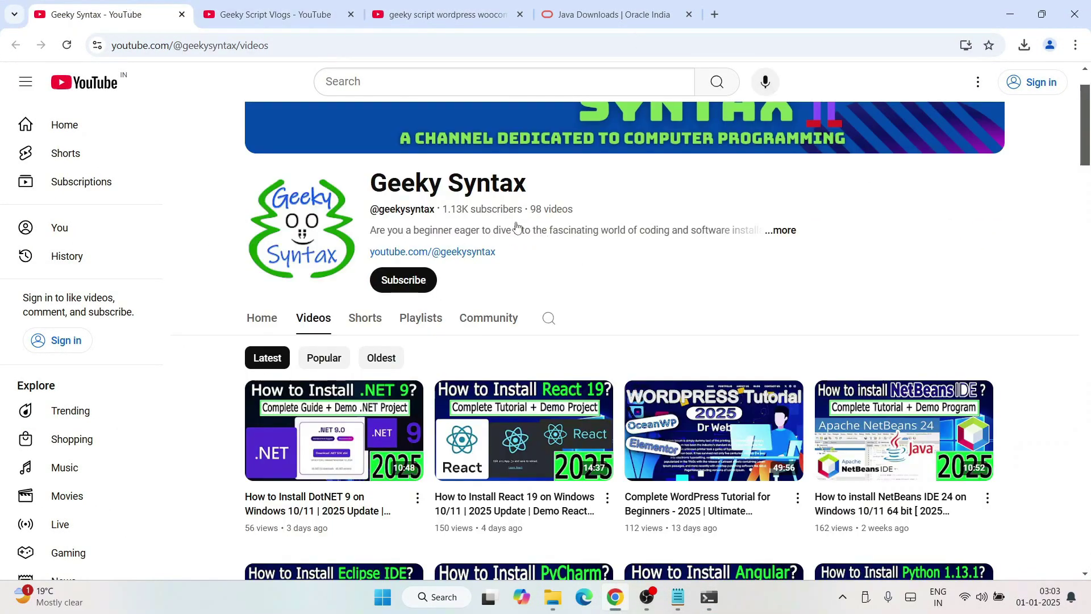
pyautogui.tripleClick(385, 187)
pyautogui.click(734, 191)
pyautogui.tripleClick(407, 184)
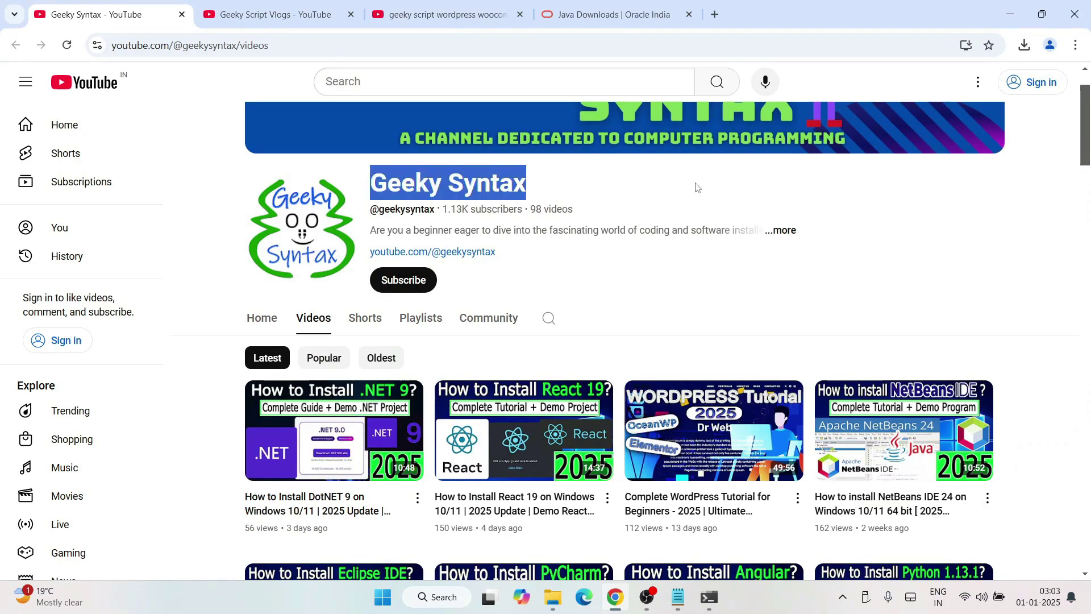
pyautogui.click(696, 189)
pyautogui.scroll(-6, 757, 211)
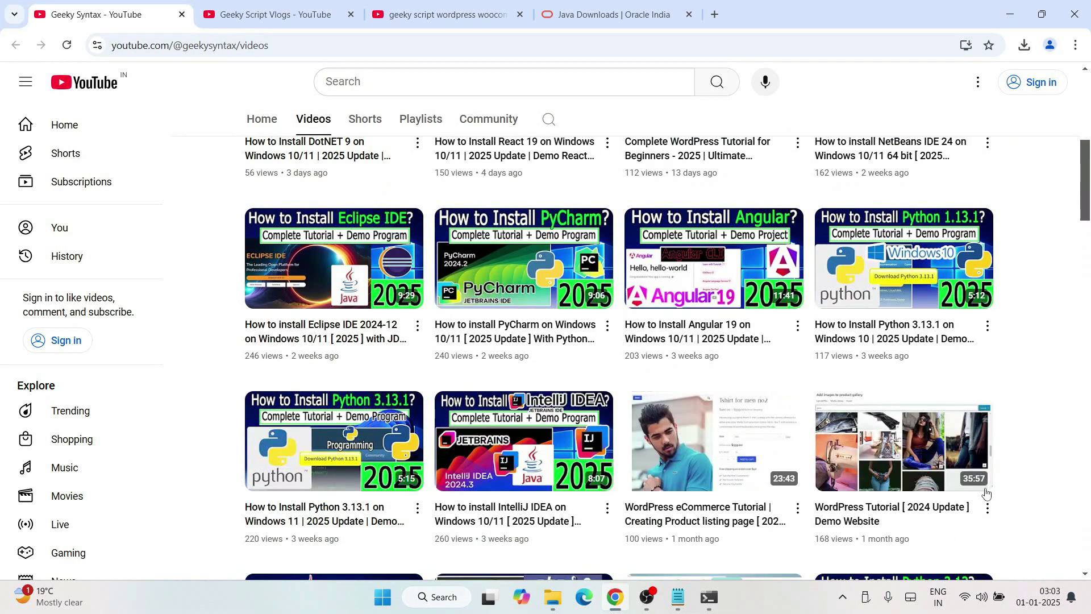
pyautogui.scroll(-6, 1035, 445)
pyautogui.scroll(12, 1036, 447)
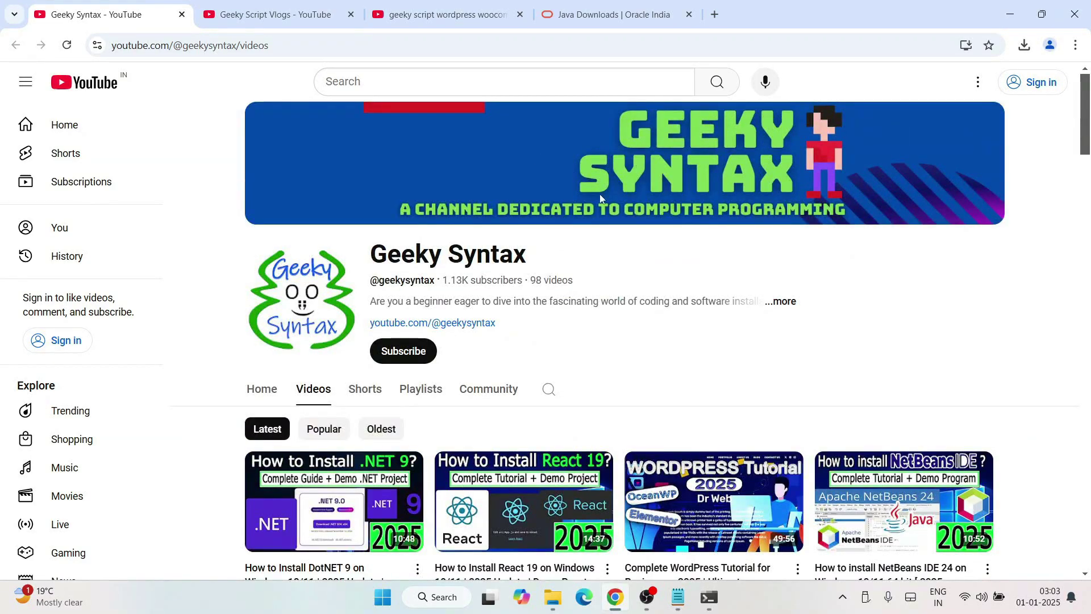
pyautogui.click(443, 14)
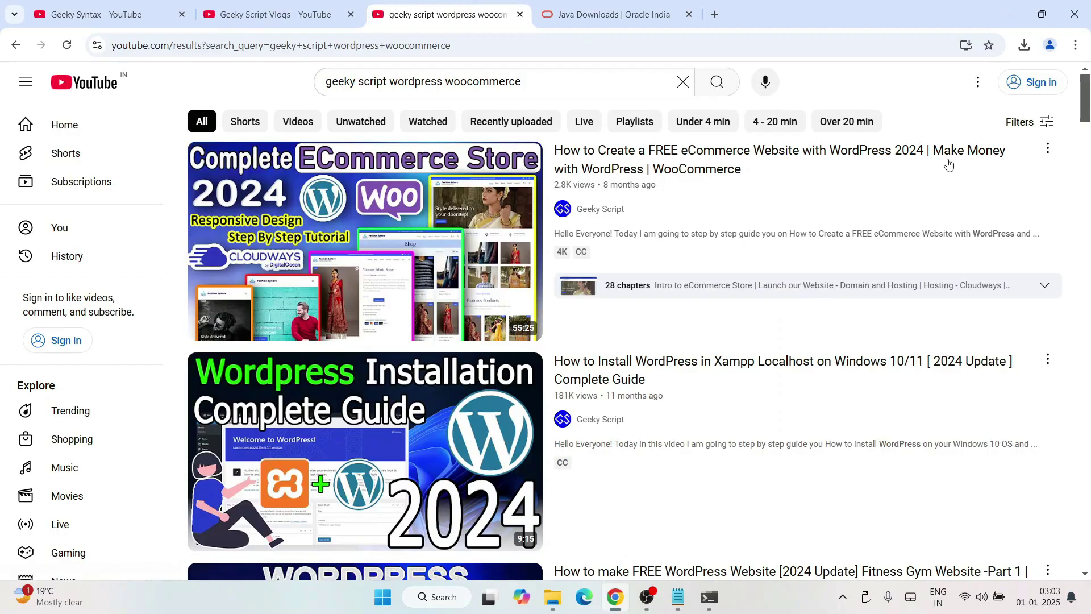
pyautogui.moveTo(511, 336)
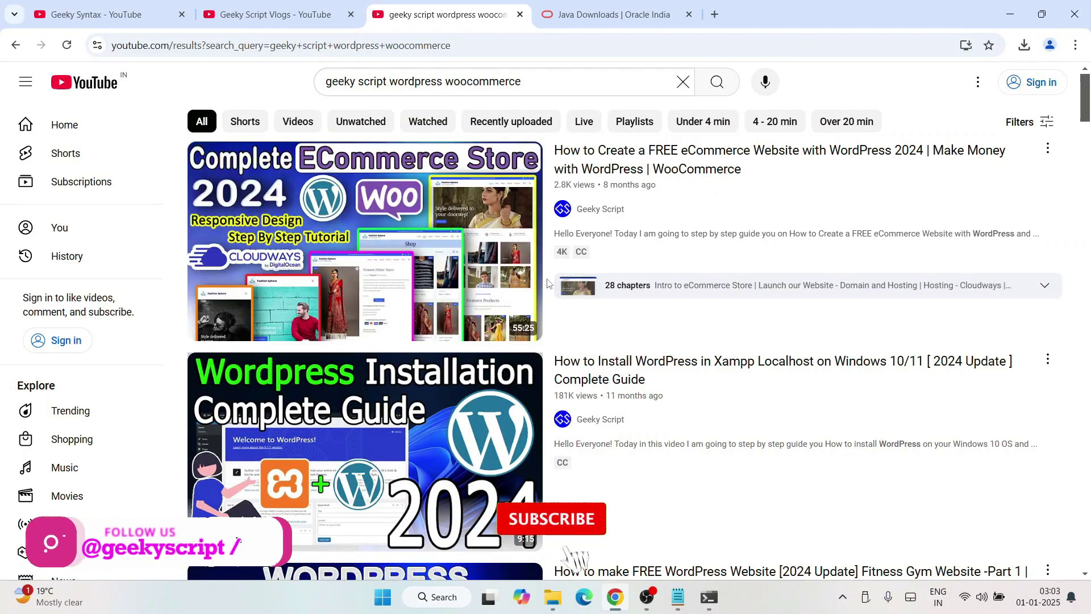
pyautogui.scroll(-6, 773, 263)
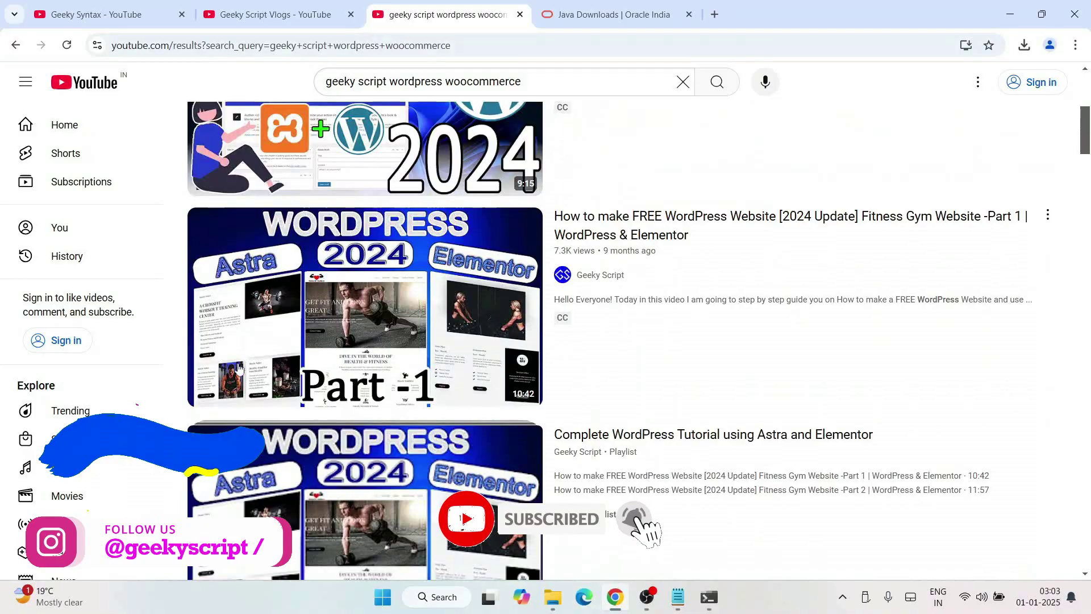
pyautogui.scroll(6, 773, 263)
pyautogui.click(1010, 14)
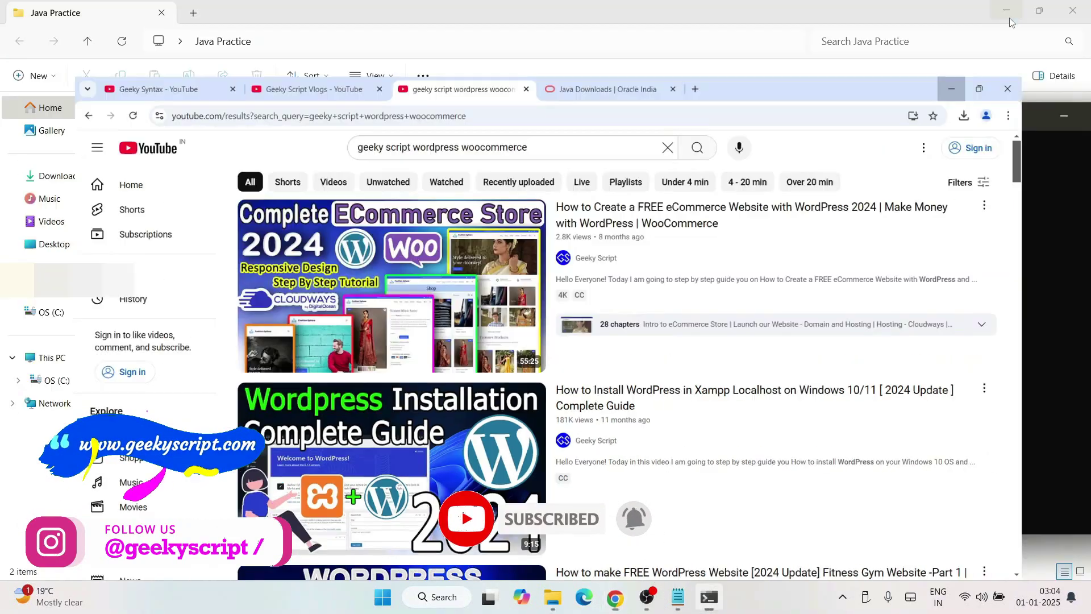